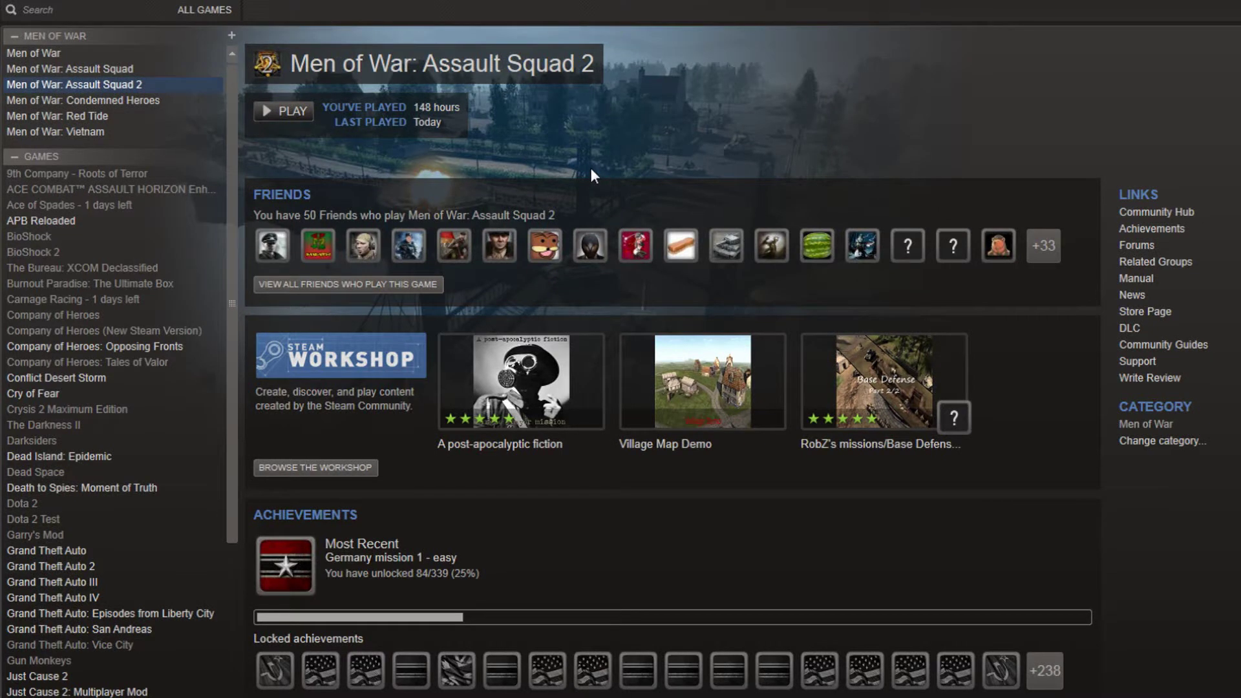
Open Properties for Men of War: Assault Squad 2 and go to Local Files
right_click(124, 83)
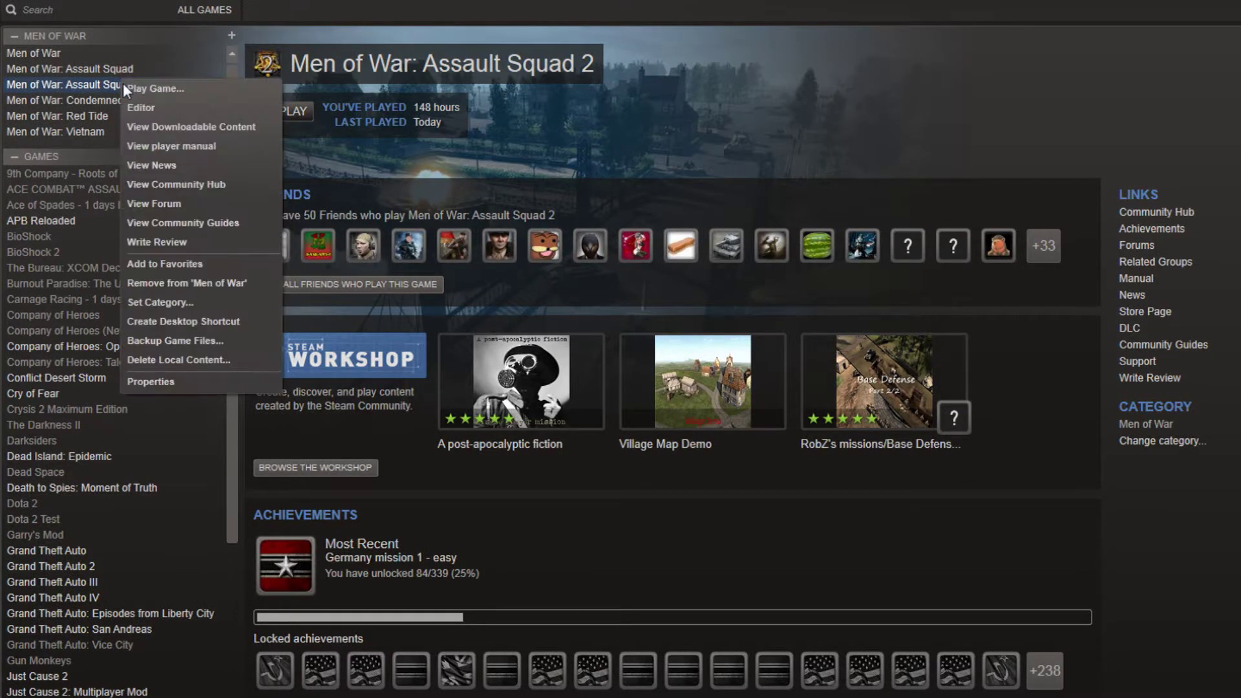
left_click(485, 140)
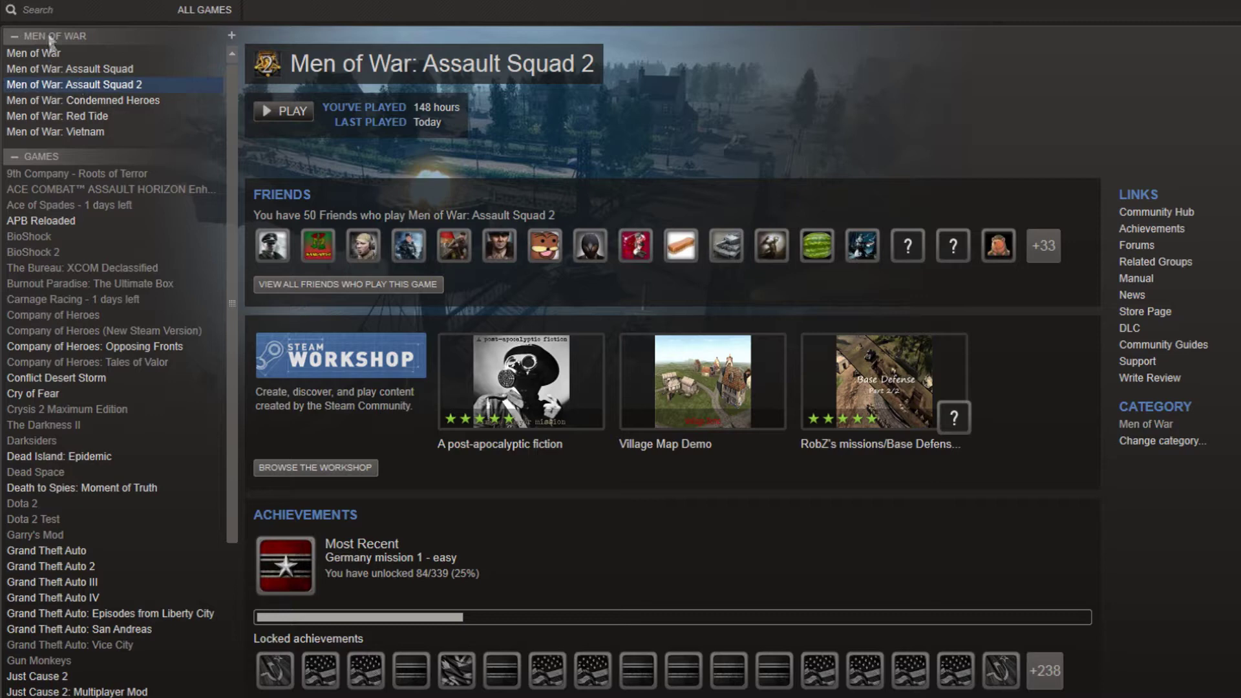
right_click(81, 87)
left_click(151, 93)
right_click(100, 90)
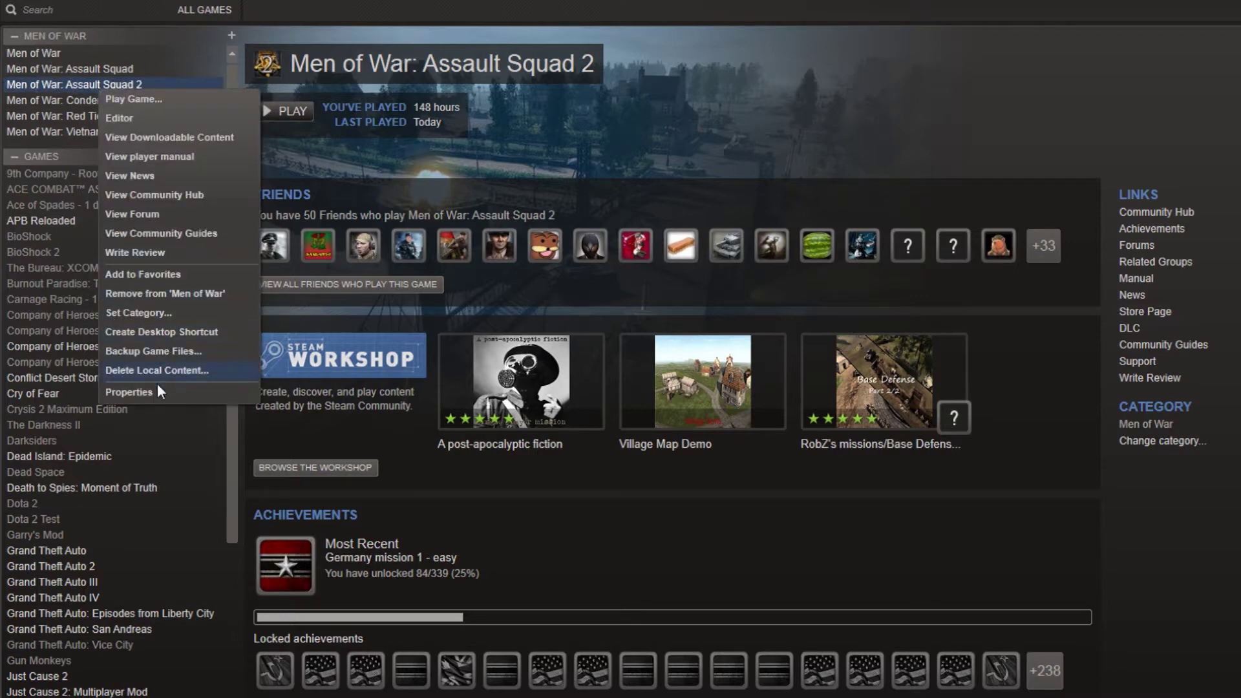
left_click(129, 391)
left_click(474, 152)
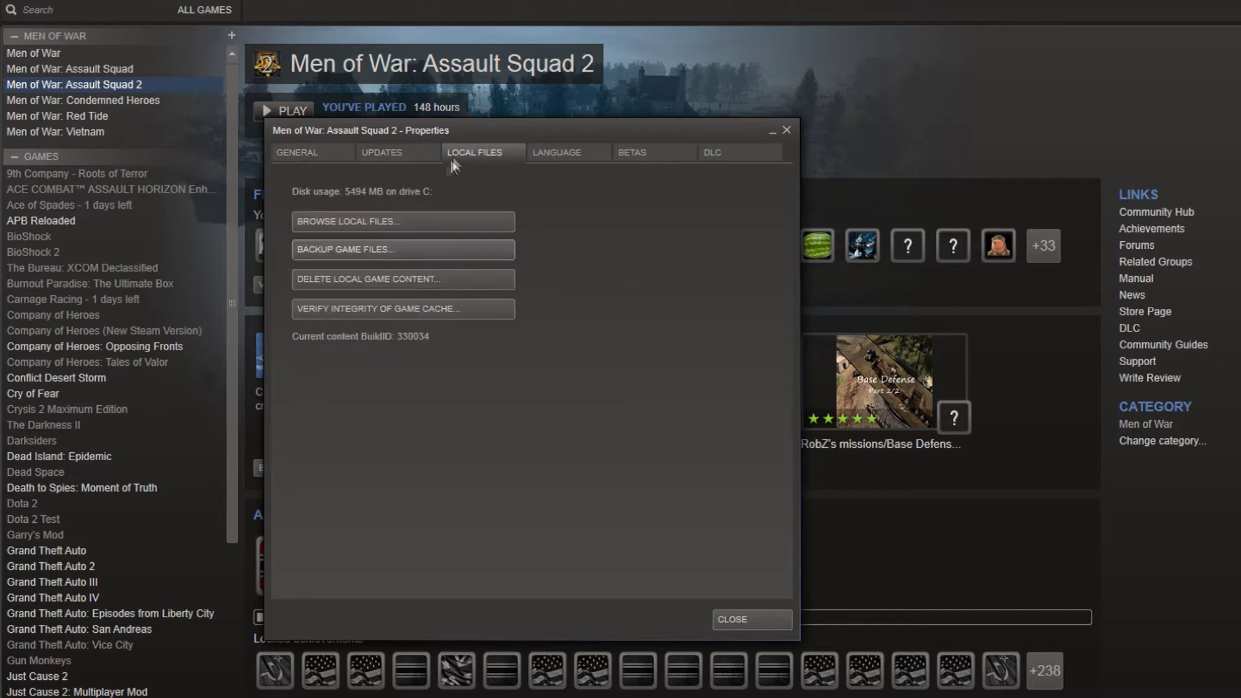
Browse the game's local files into mods > cheatsmod > resource
left_click(386, 220)
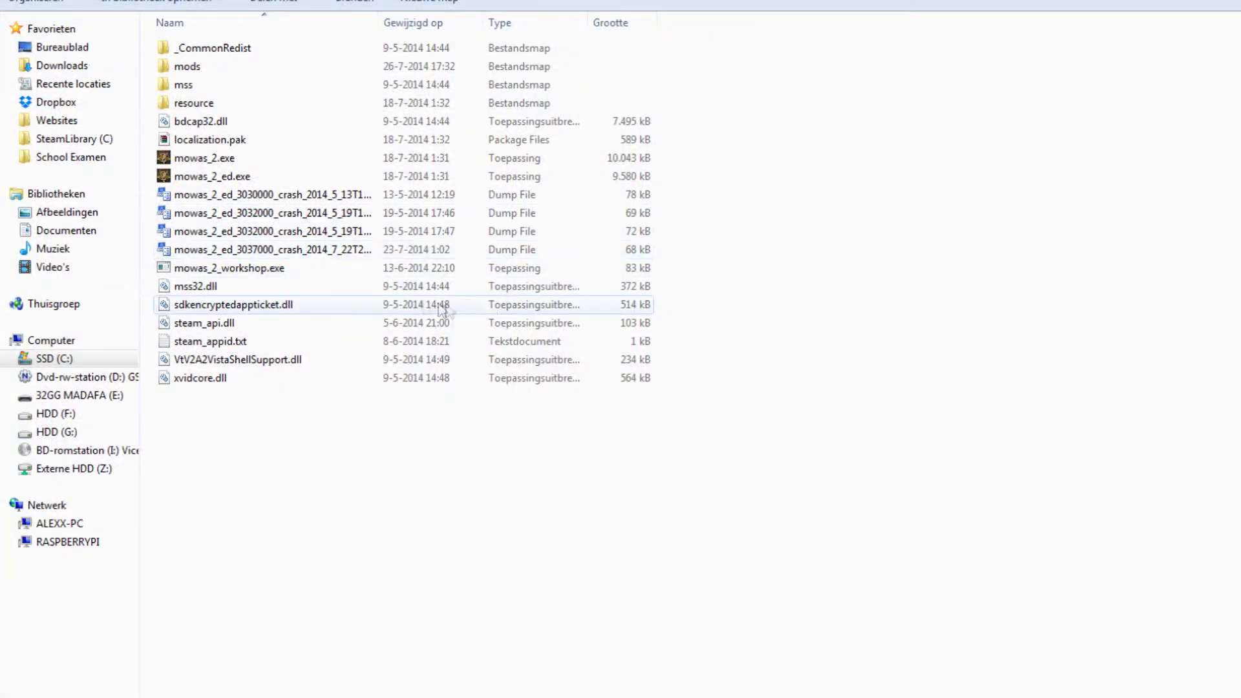
double_click(187, 66)
left_click(201, 140)
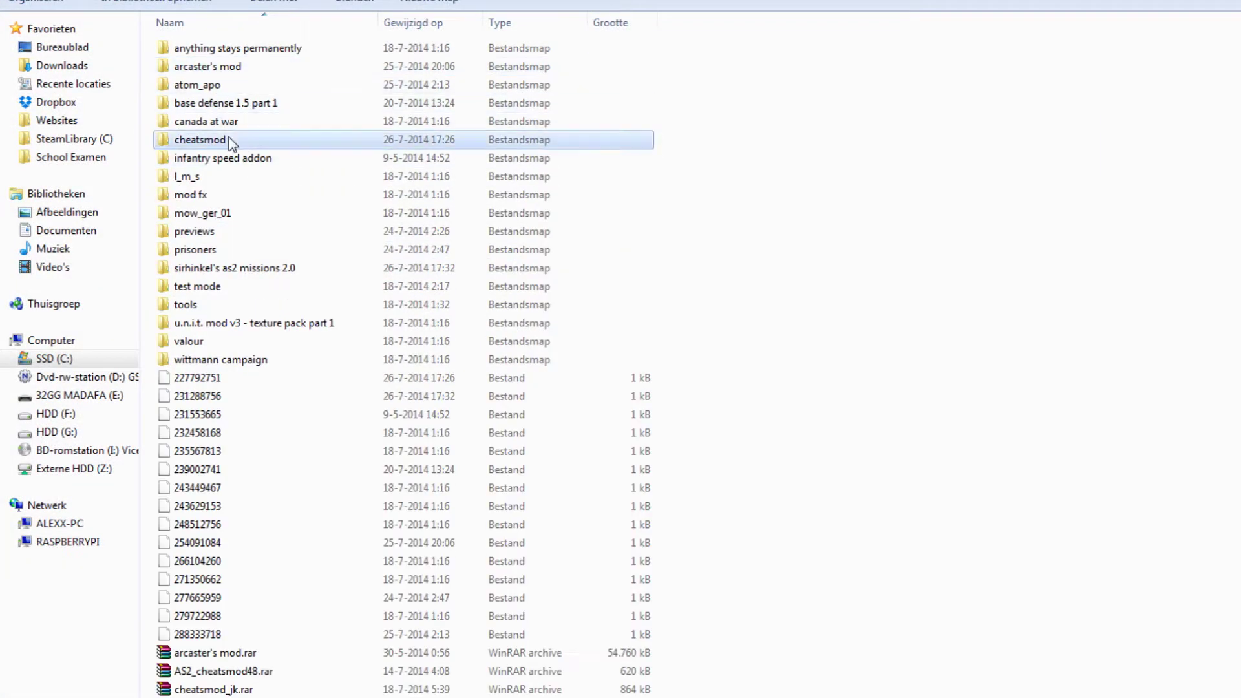
double_click(200, 140)
double_click(195, 66)
left_click(26, 8)
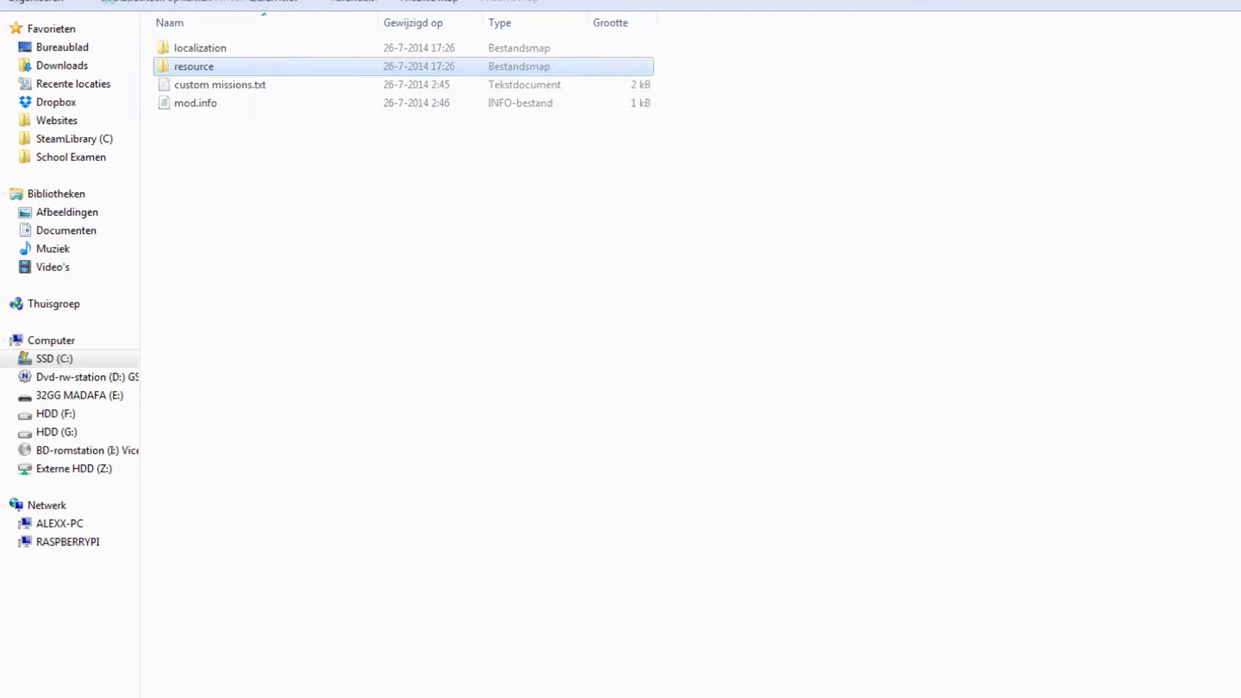
left_click(199, 141)
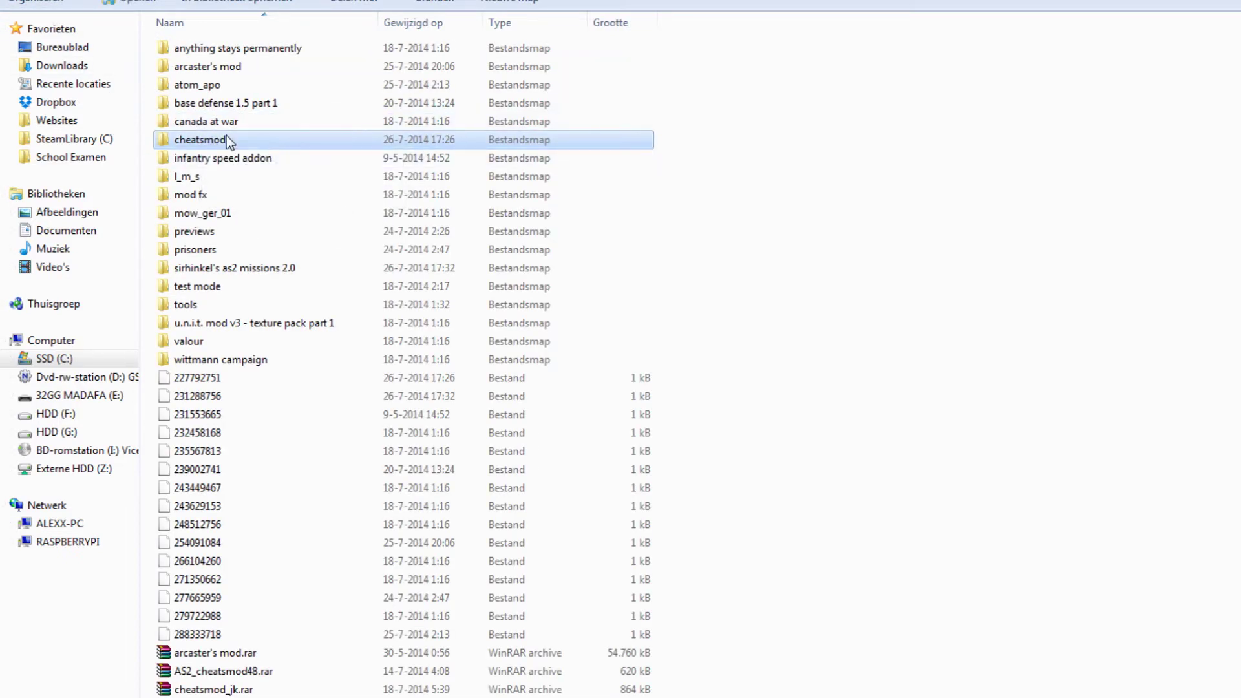
double_click(226, 136)
double_click(215, 66)
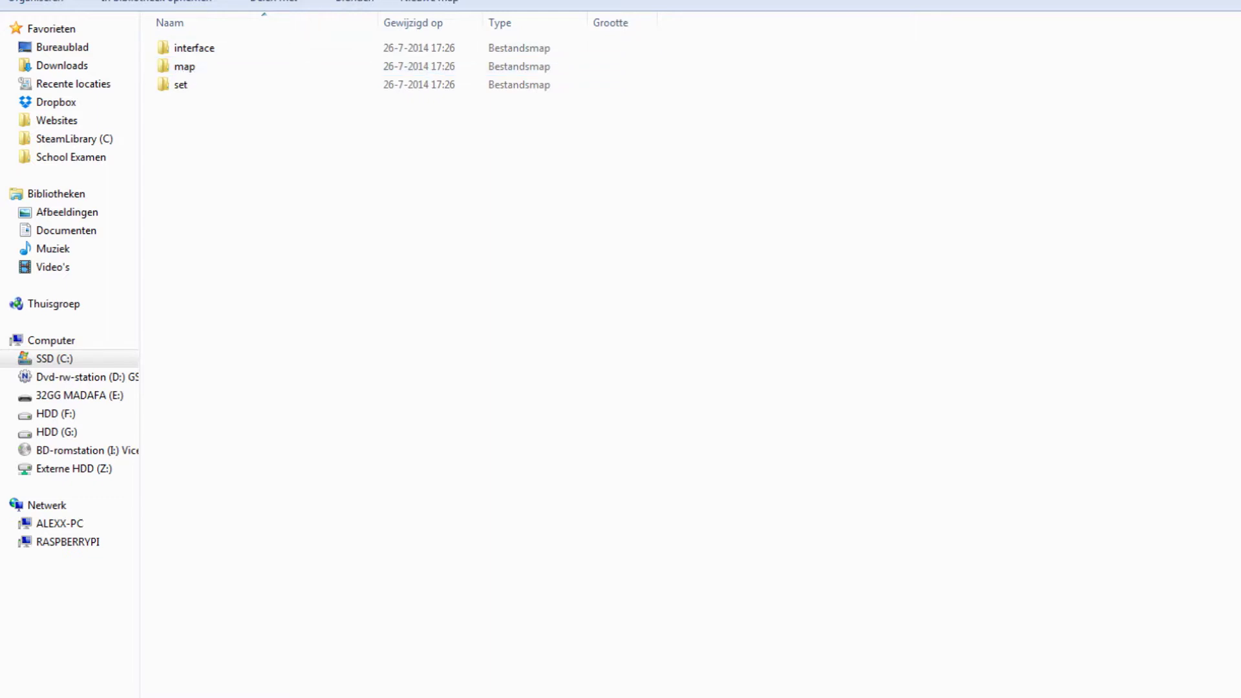
Open map > cheatsmod > urban, select ger.mi, and mark the folder path
double_click(135, 148)
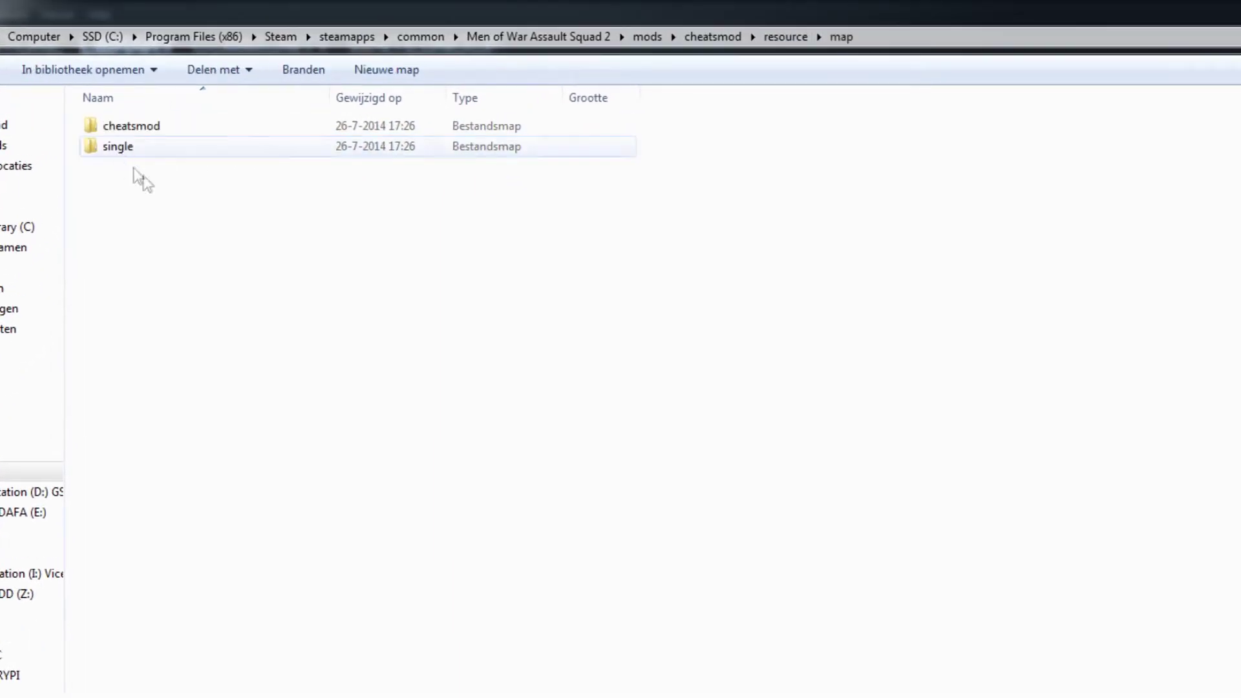
double_click(169, 130)
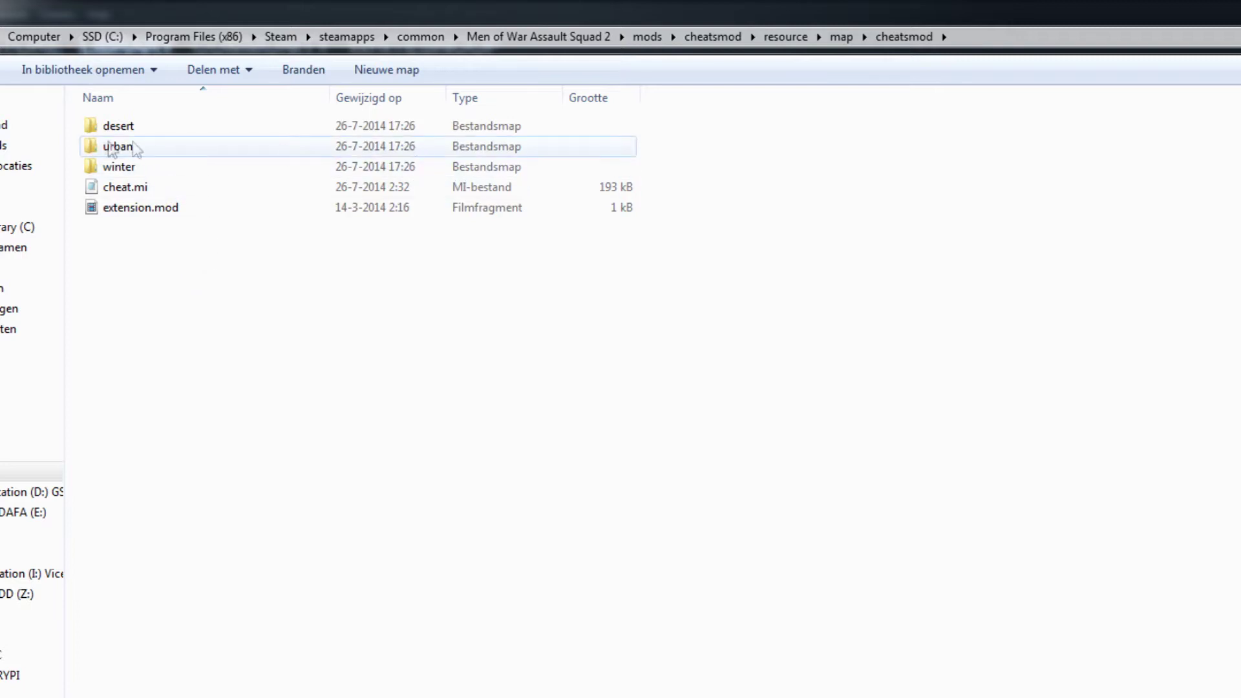
double_click(123, 148)
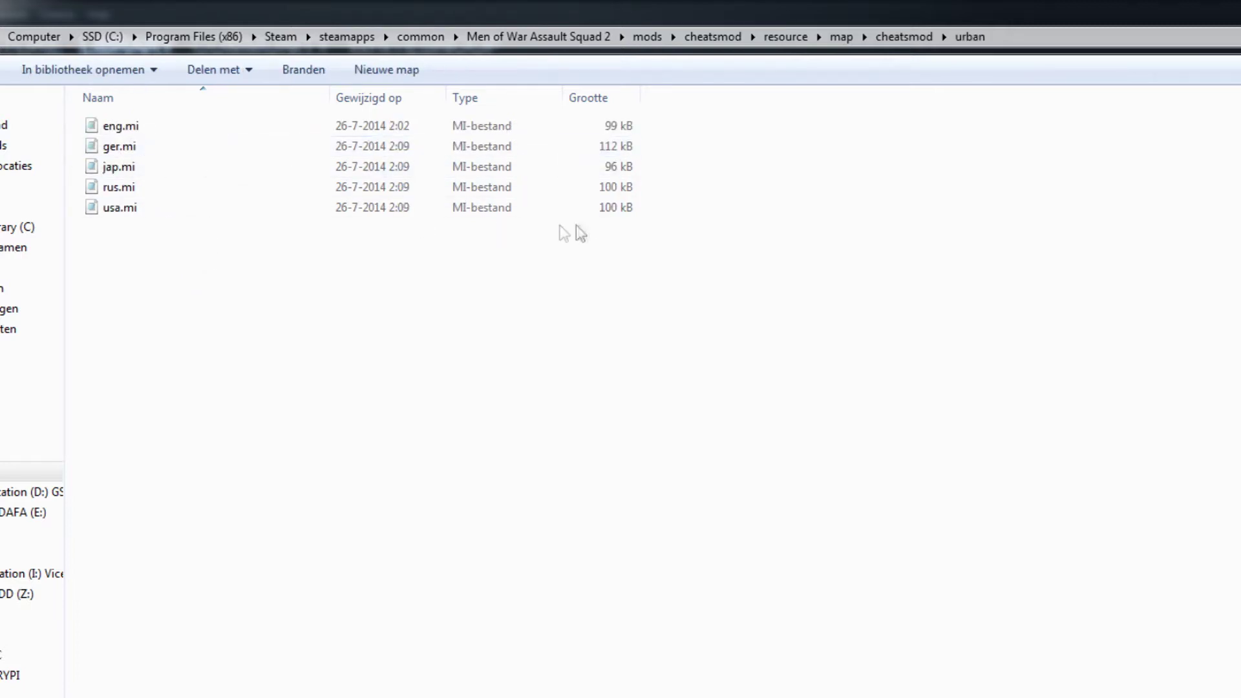
left_click(121, 146)
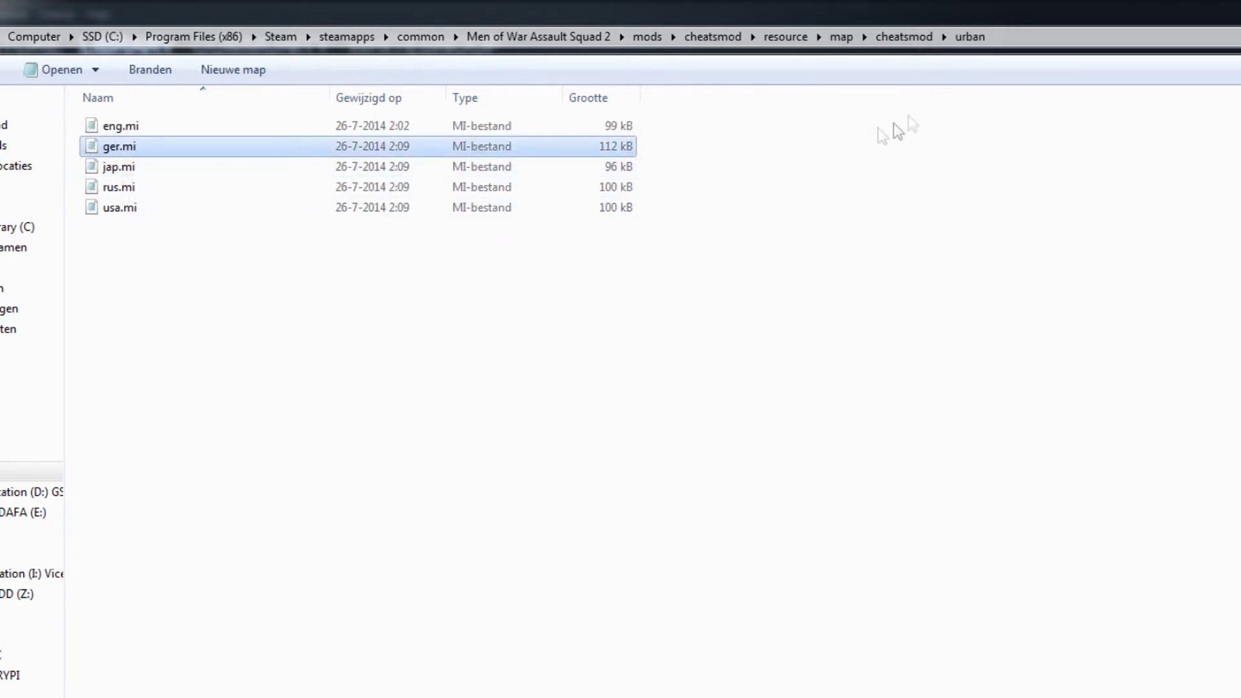
left_click(1029, 37)
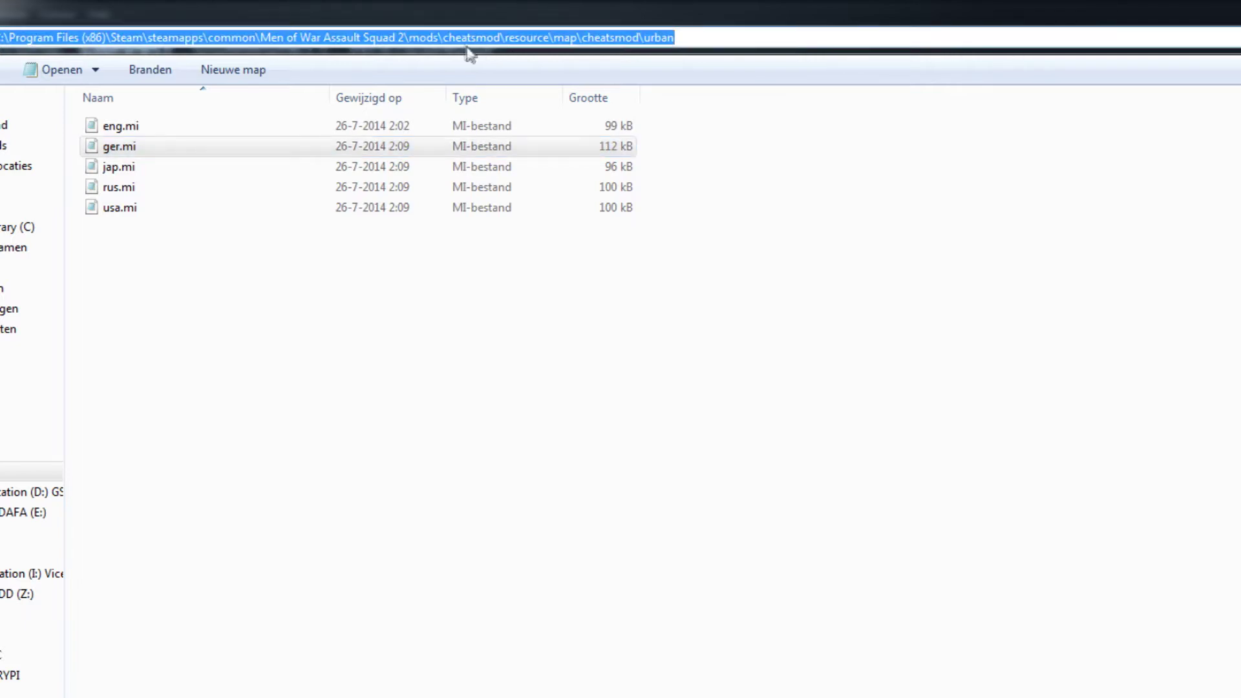
left_click_drag(668, 38, 552, 37)
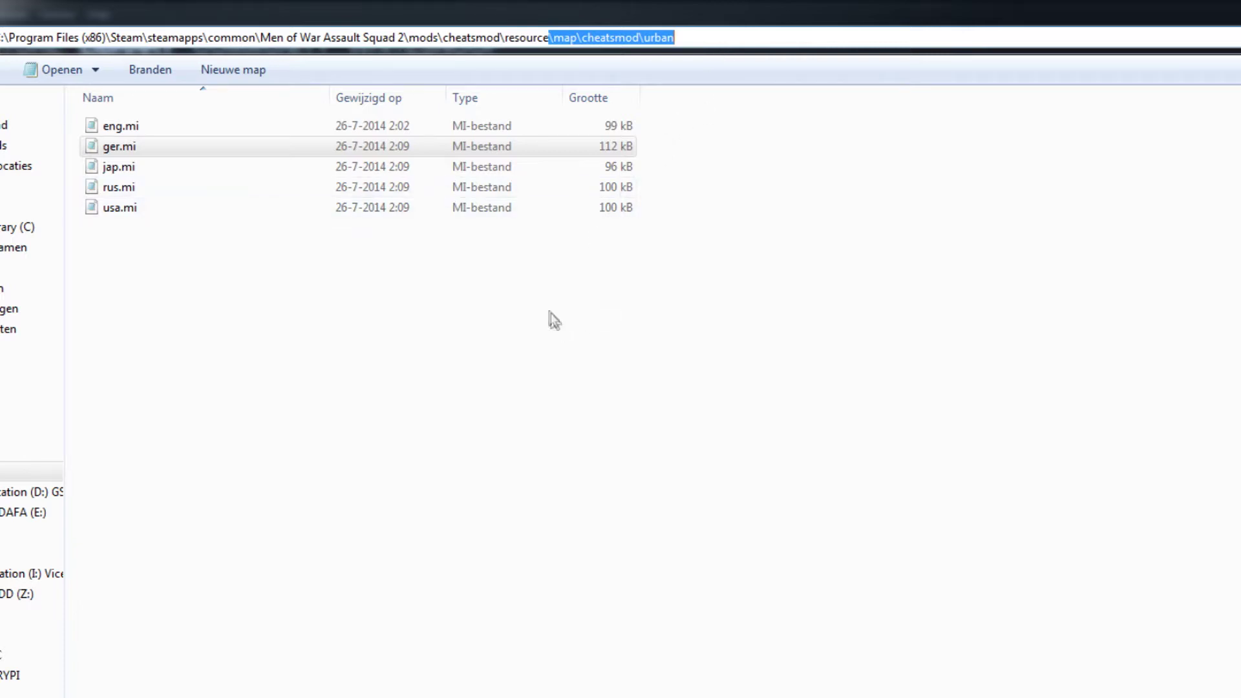
left_click(729, 303)
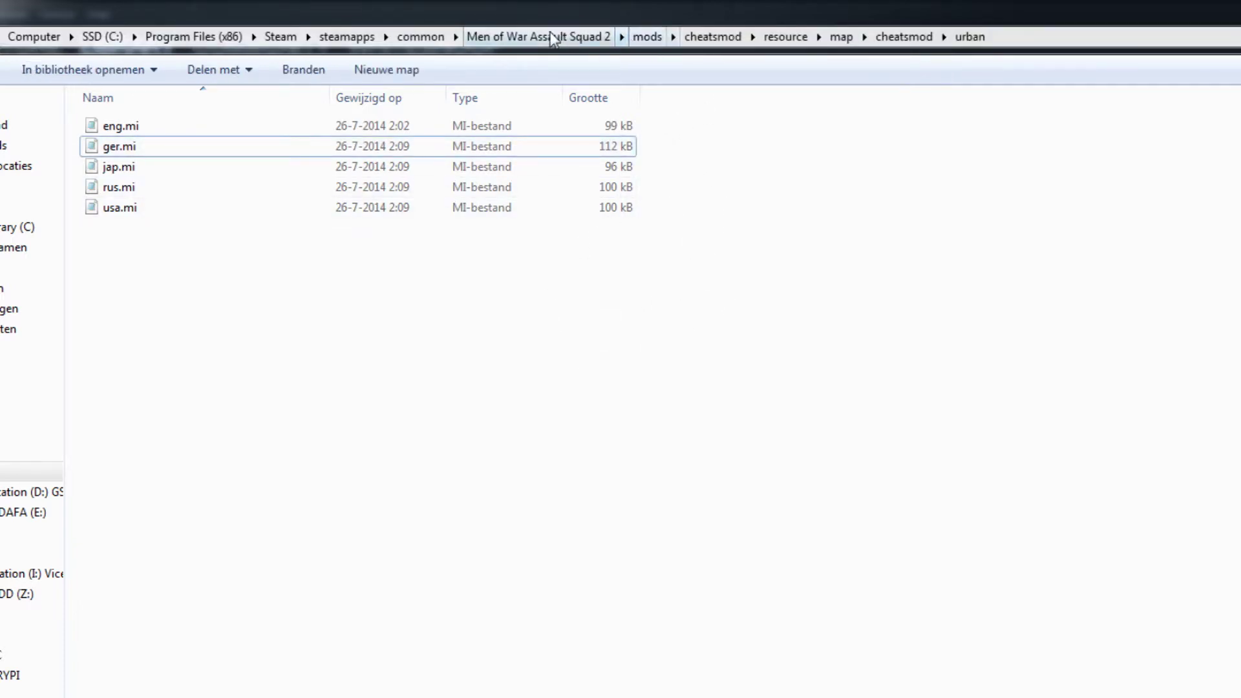
Return to mods and open sirhinkel's as2 missions 2.0 > resource
left_click(646, 37)
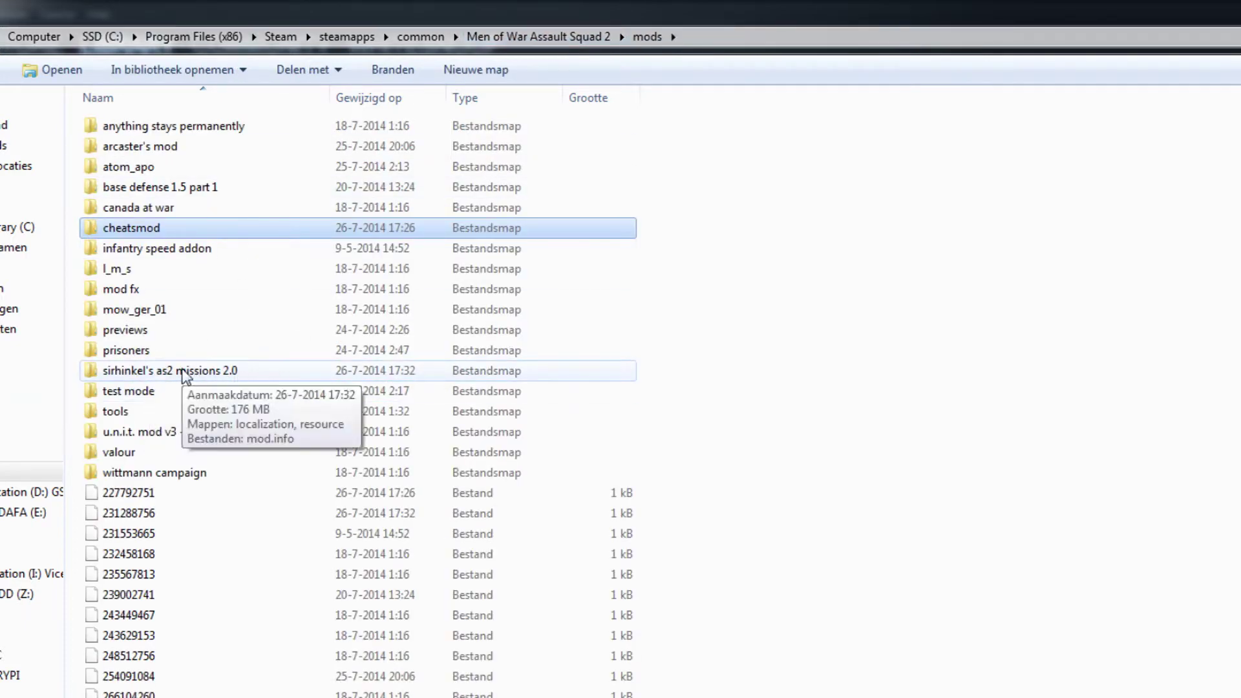
left_click(247, 372)
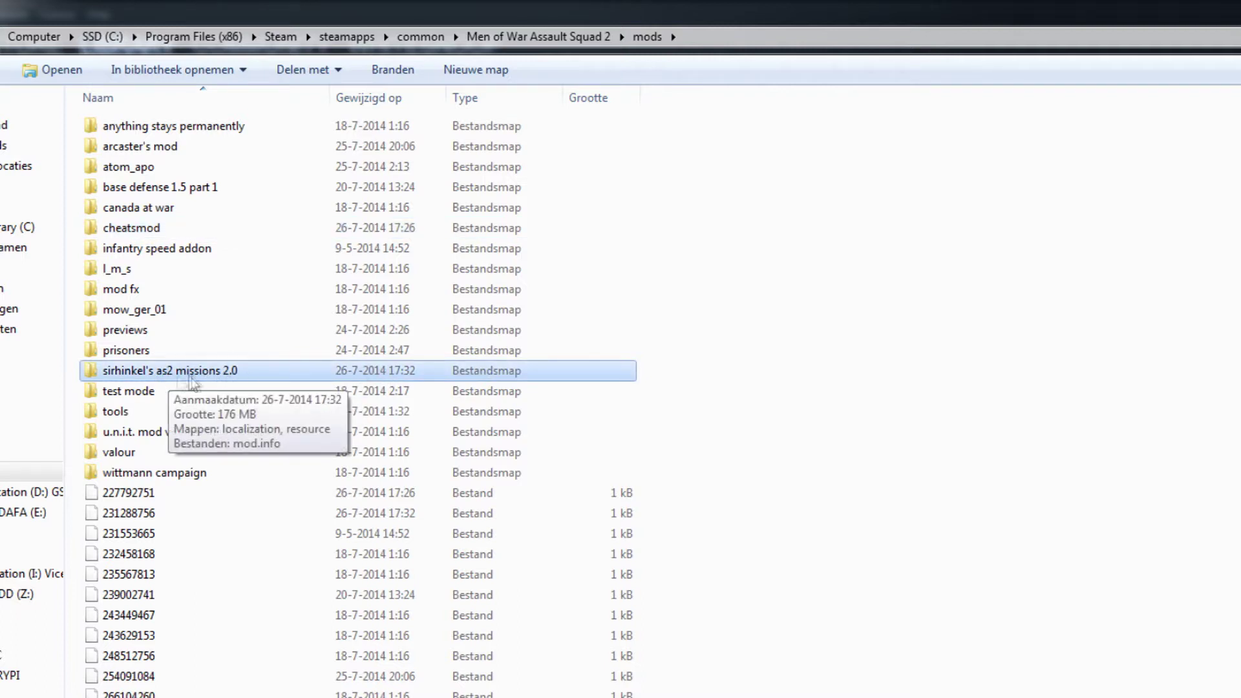
double_click(199, 378)
double_click(156, 146)
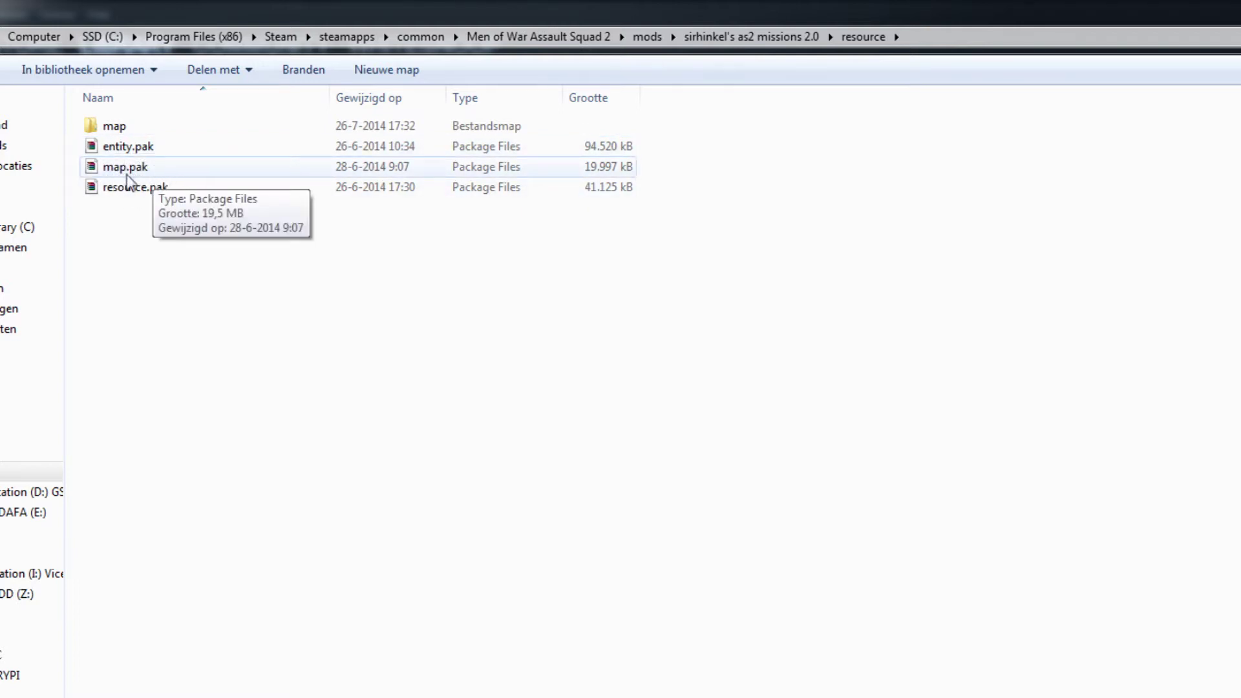
Extract map.pak's map folder into resource, merging with the existing map folder
double_click(126, 167)
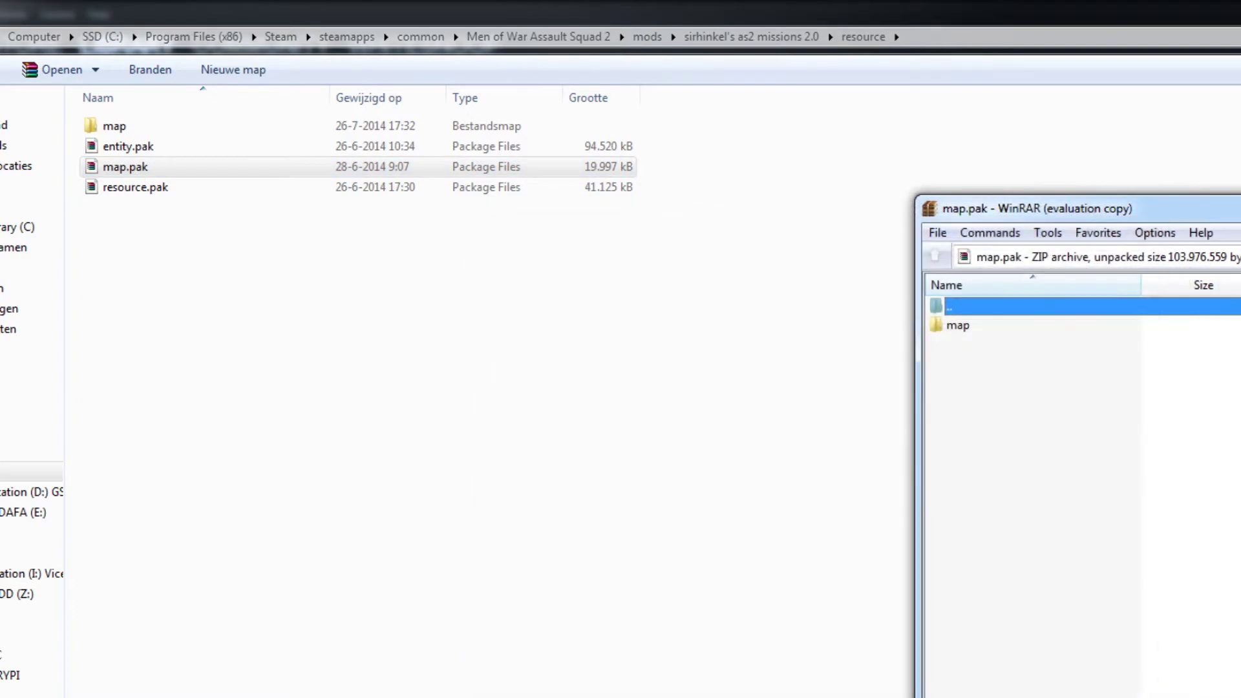
double_click(126, 167)
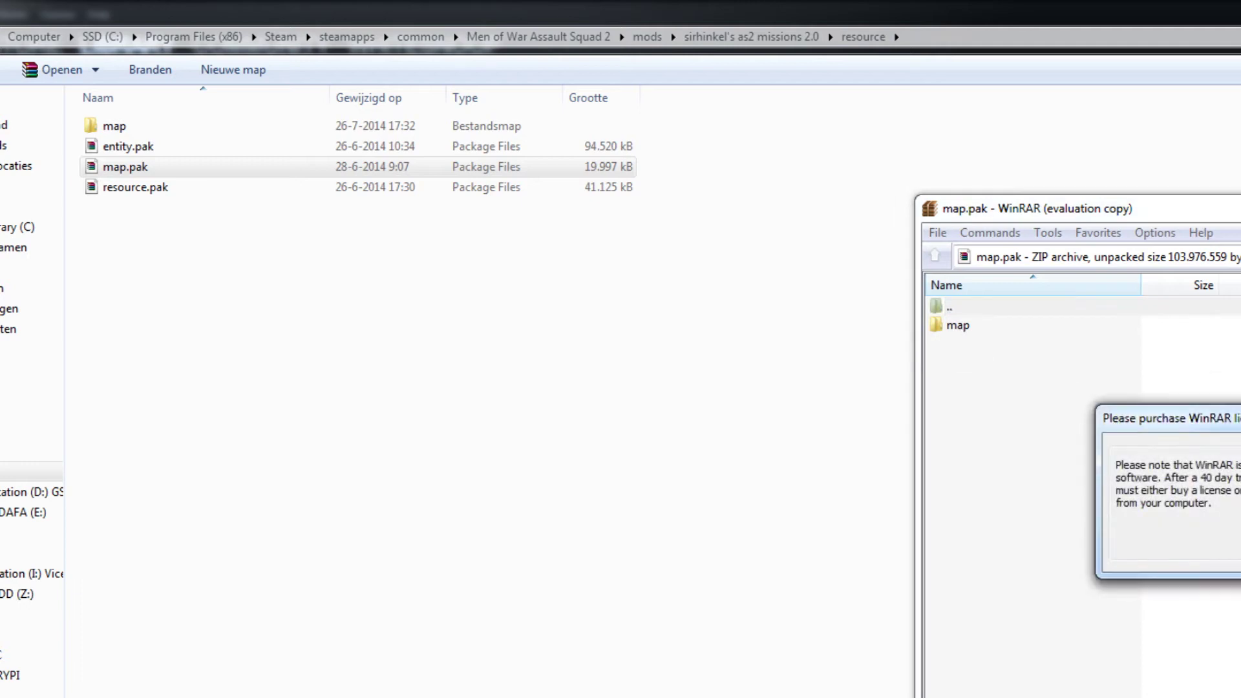
left_click_drag(954, 326, 465, 378)
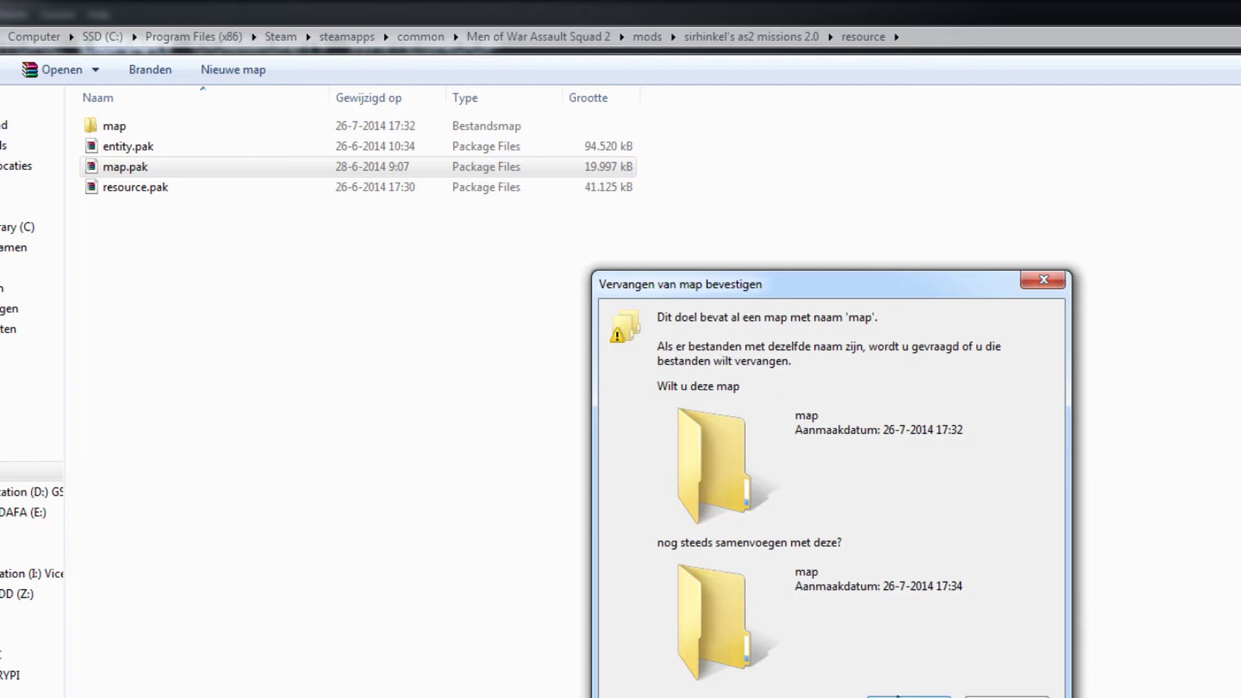
left_click_drag(762, 281, 659, 184)
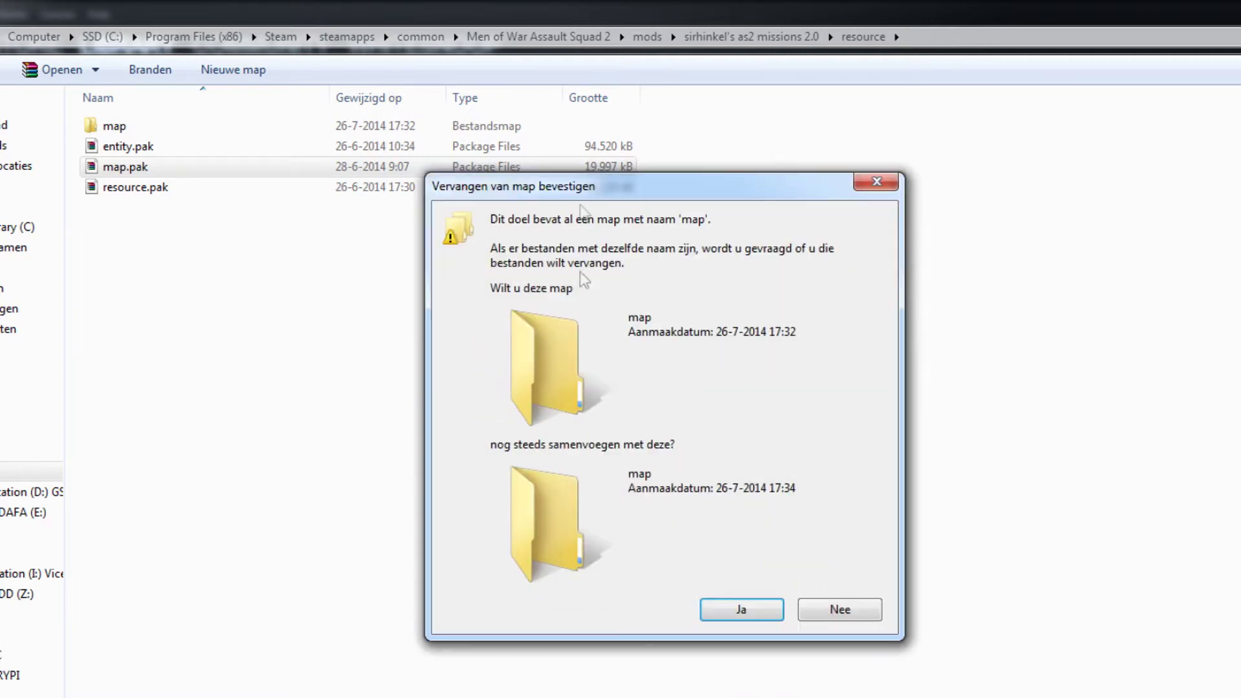
left_click(740, 606)
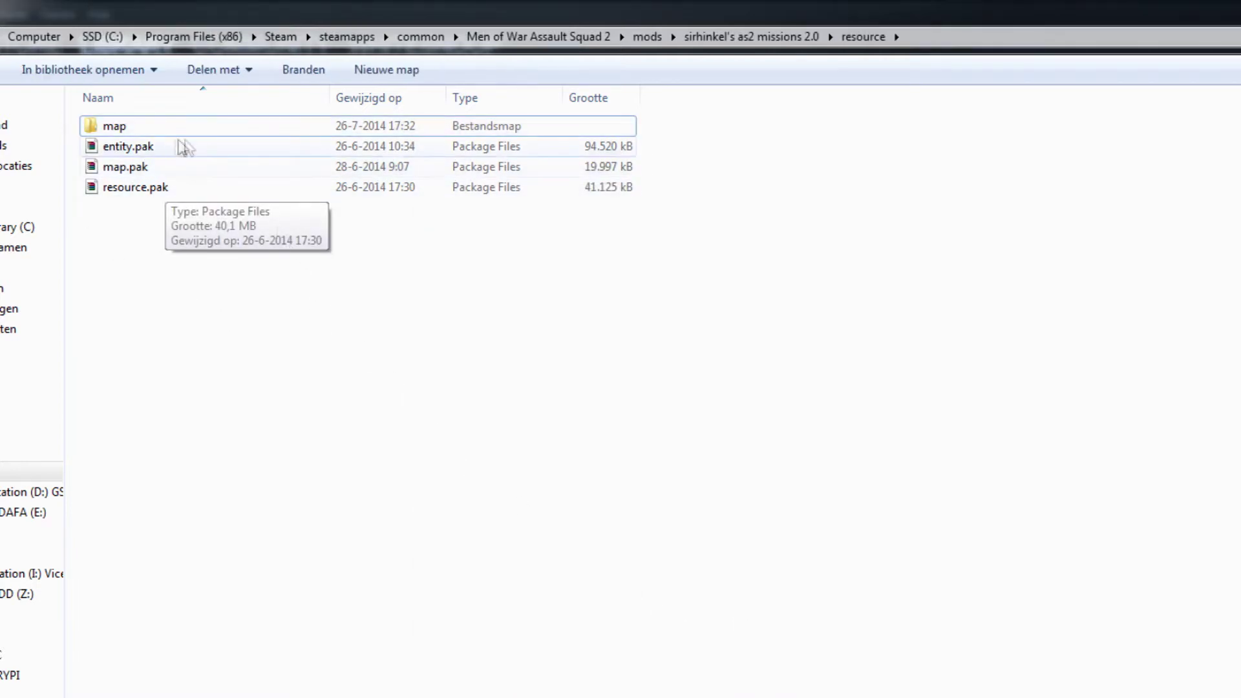
Close the archive and permanently delete map.pak from the resource folder
left_click(178, 166)
key("Return")
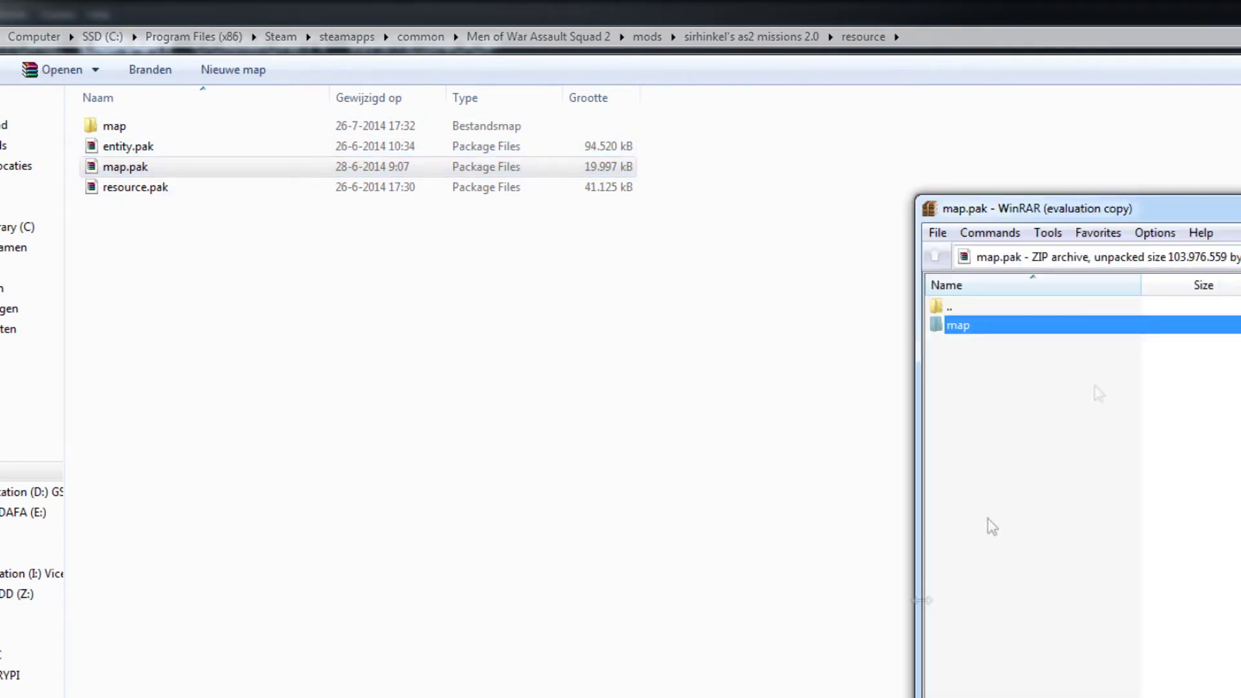
key("alt+F4")
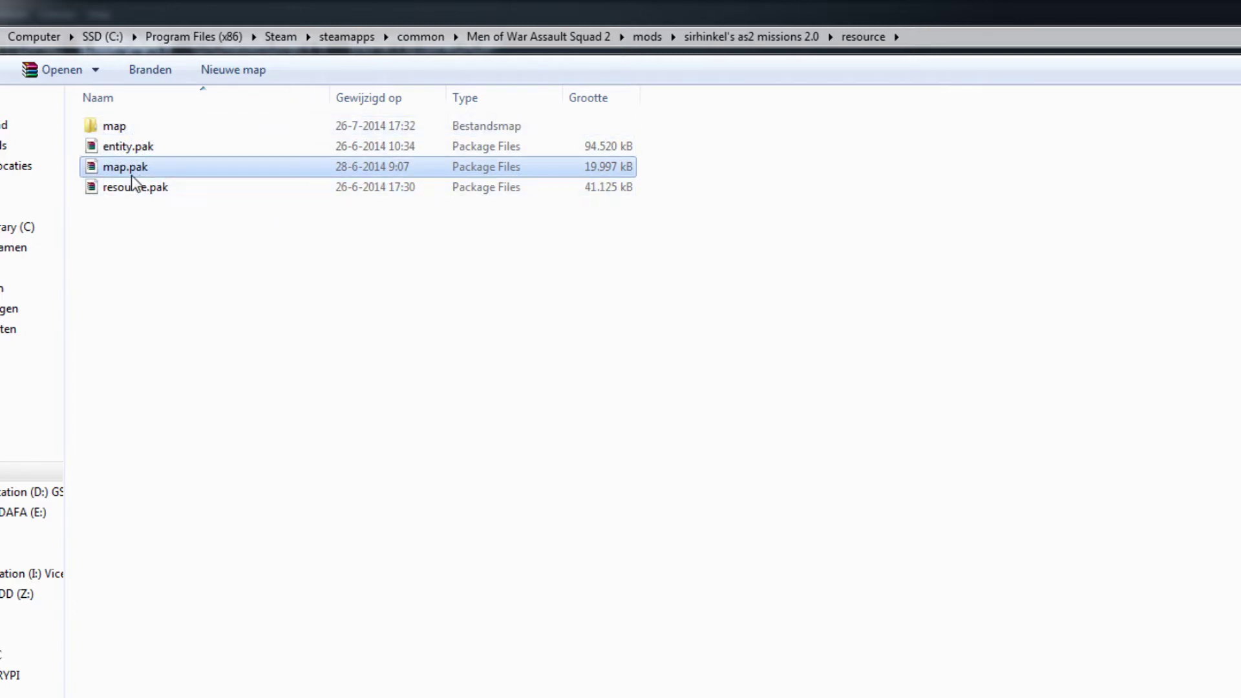
key("shift+Delete")
key("Return")
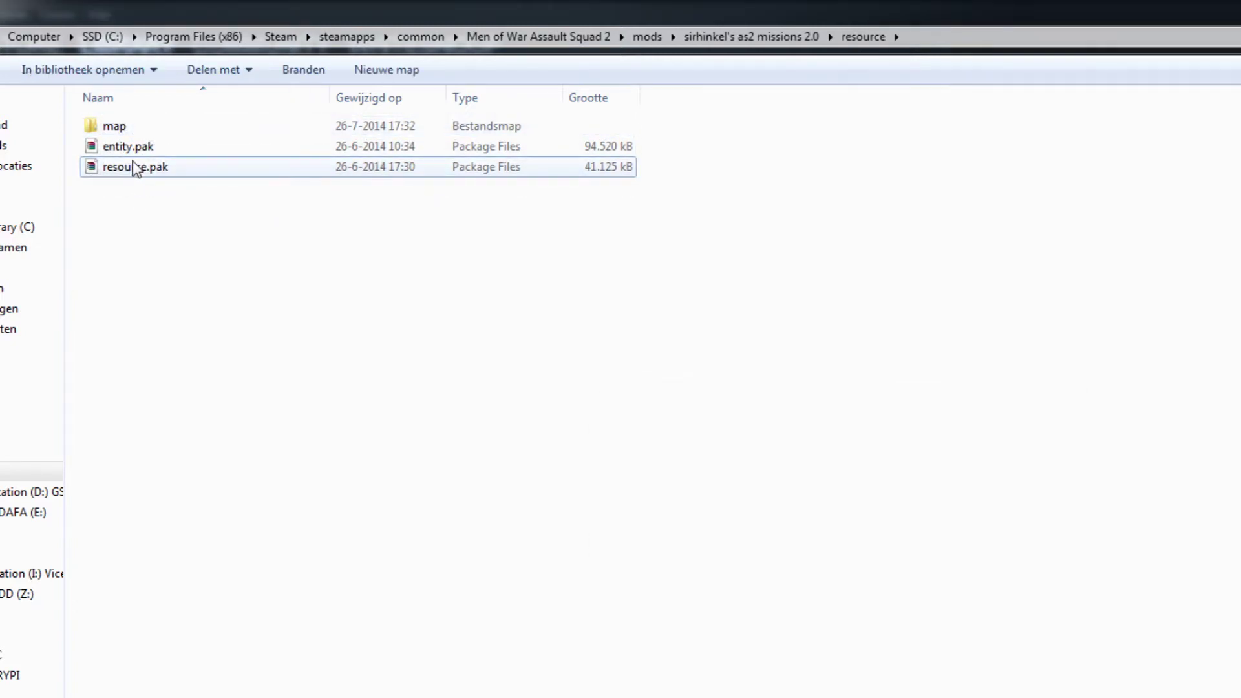
mouse_move(115, 126)
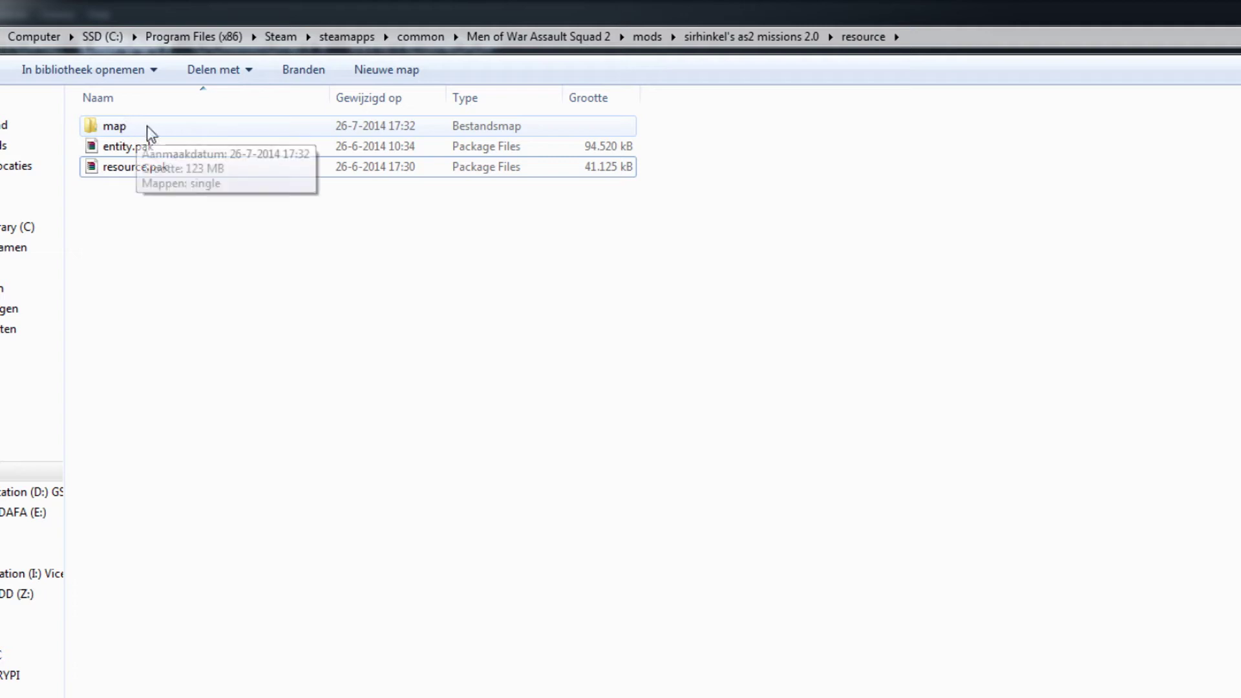
Browse into map > single > 00_hinkel_ger-ost
double_click(120, 129)
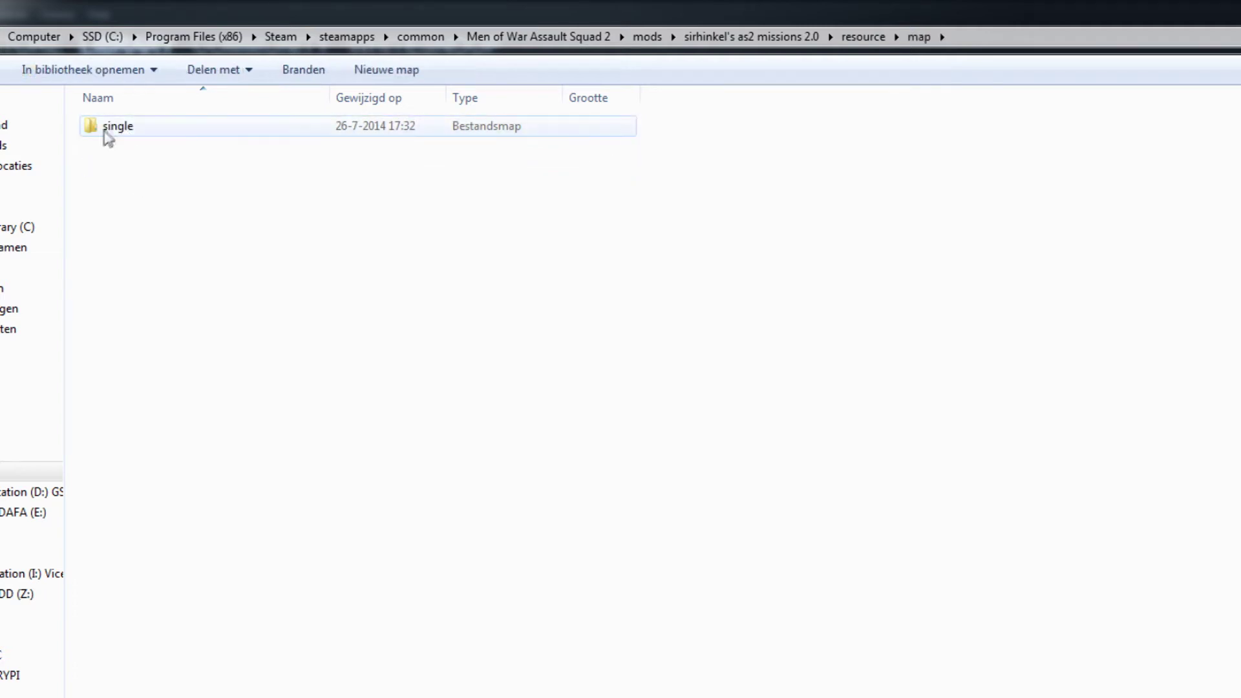
double_click(148, 128)
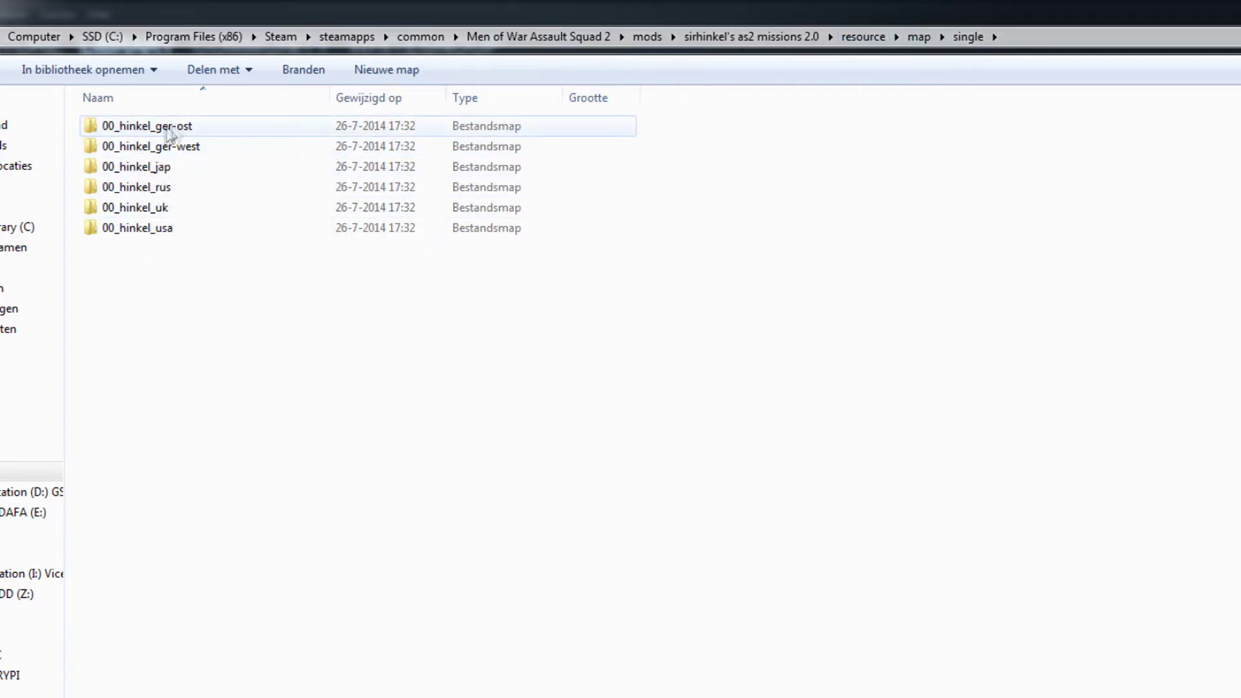
left_click(158, 129)
double_click(158, 129)
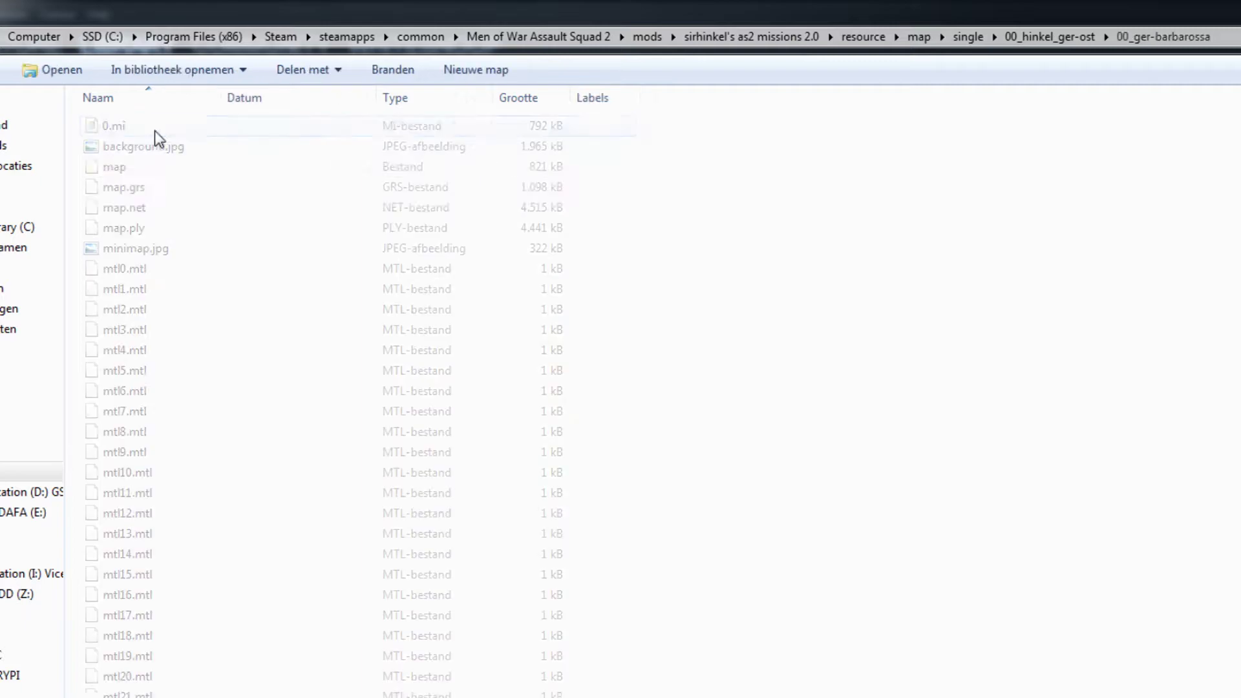
Open 0.mi from 00_ger-barbarossa with Edit with Notepad++
right_click(113, 126)
key("Escape")
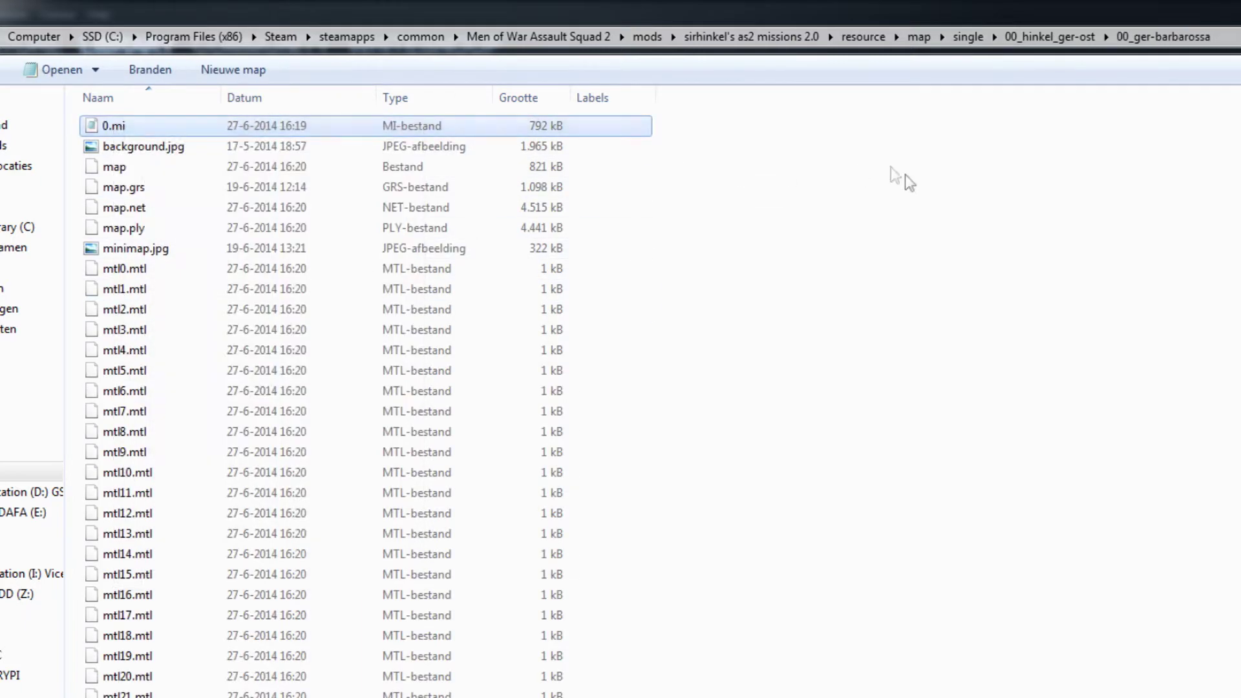
left_click(1050, 37)
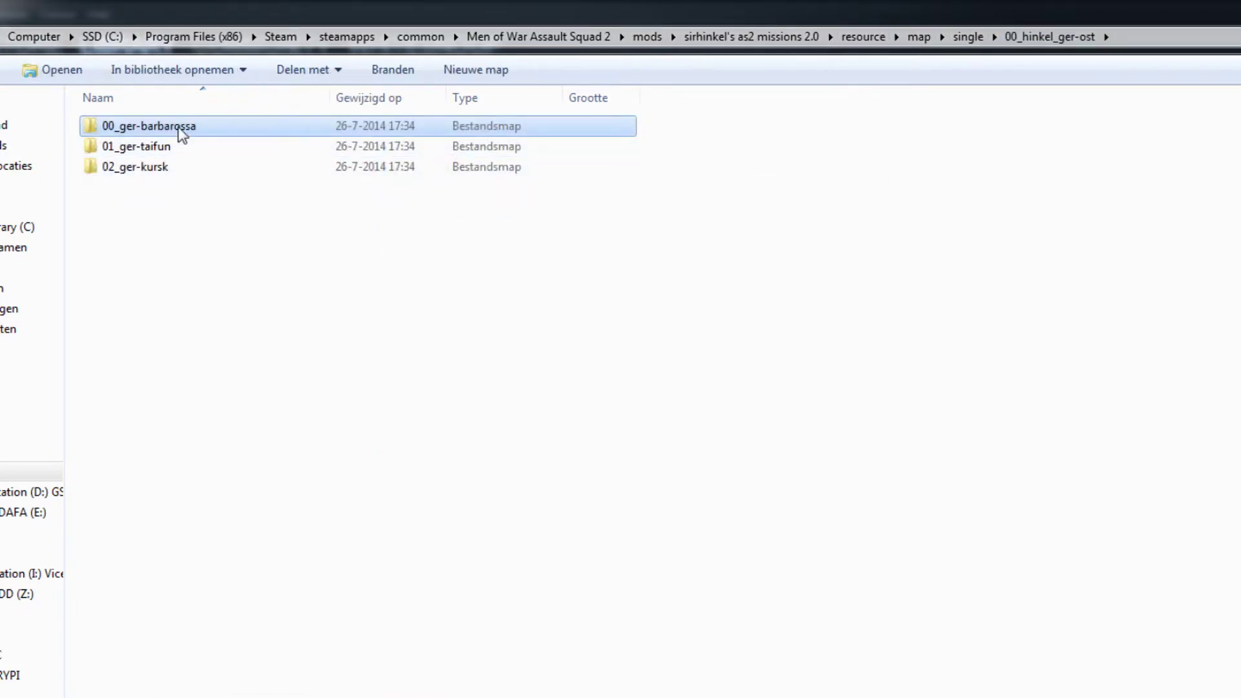
double_click(156, 126)
left_click(114, 126)
right_click(114, 131)
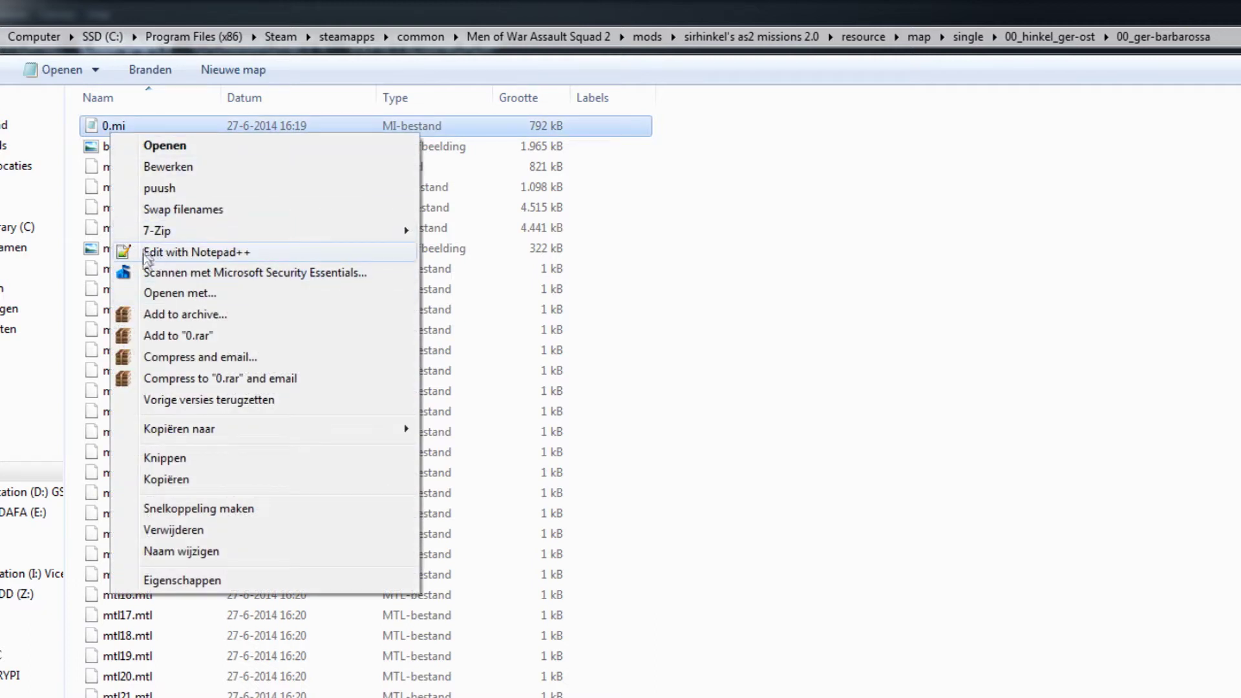
left_click(177, 251)
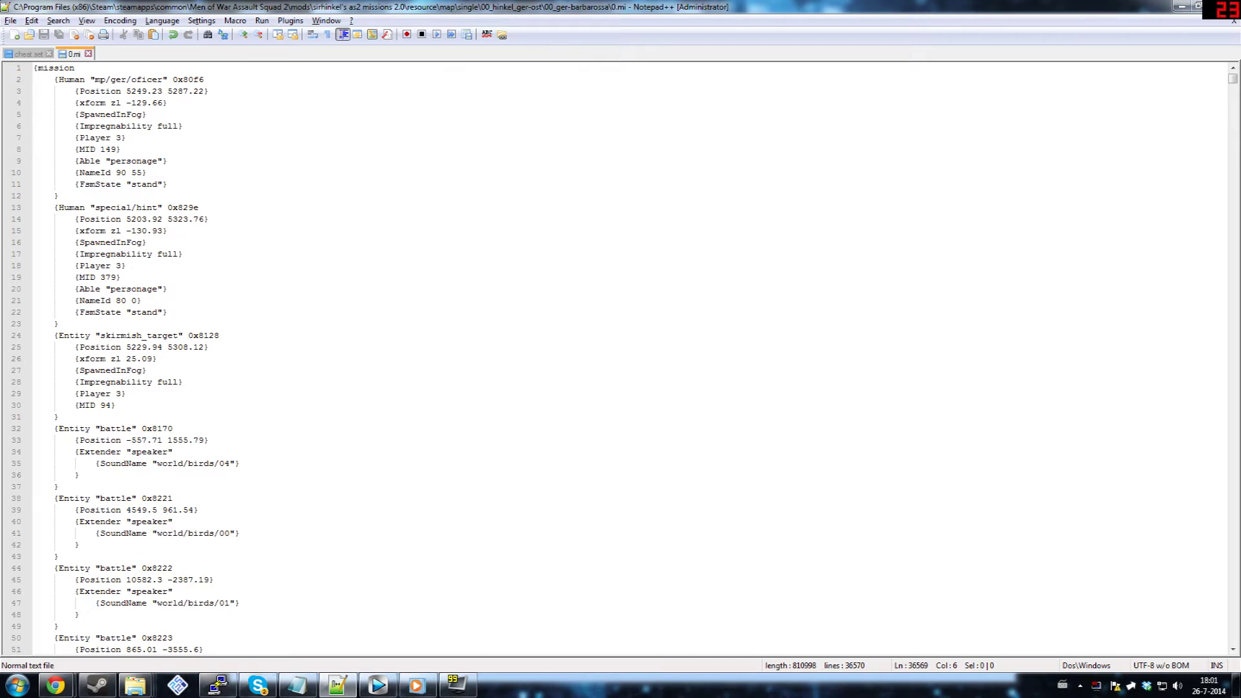
Choose Language > K > KiXtart for the 0.mi file
left_click(163, 21)
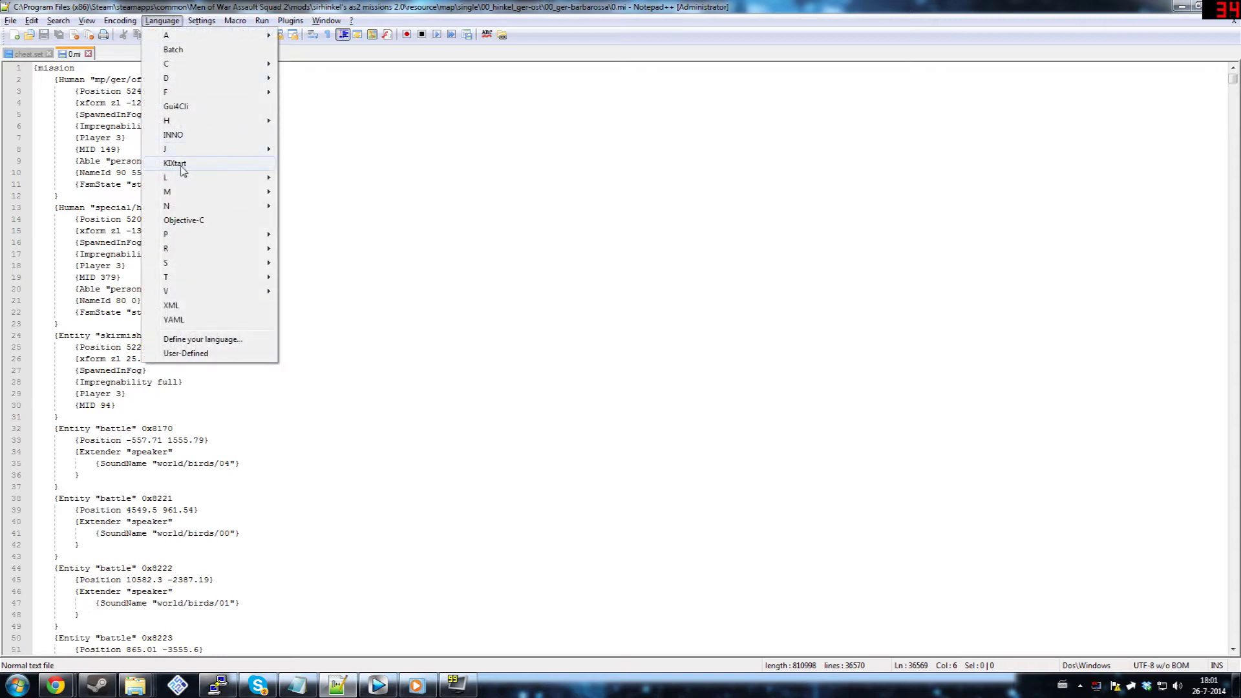
left_click(179, 7)
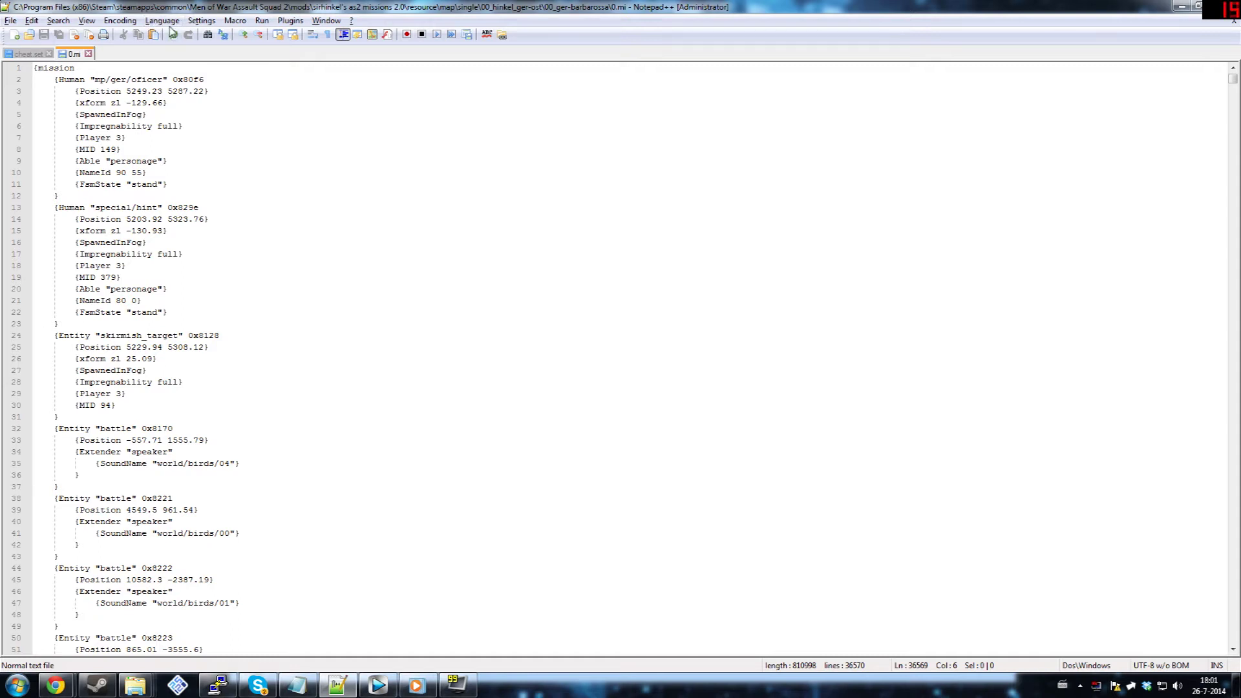
left_click(161, 20)
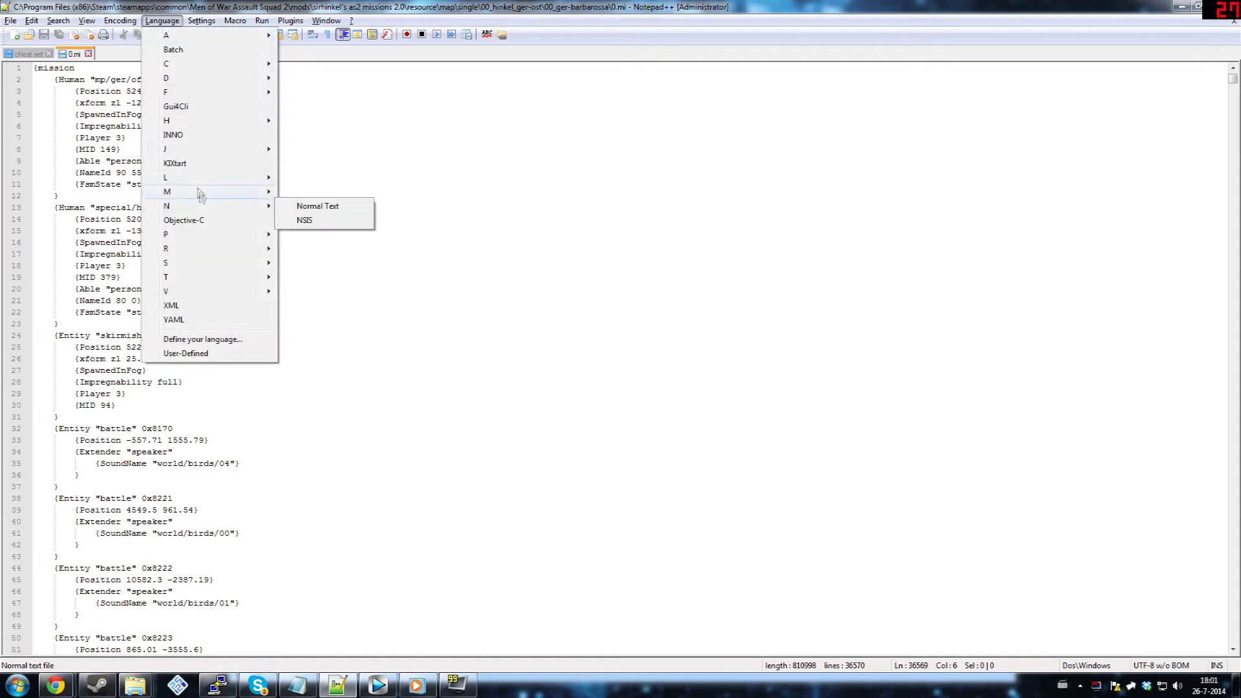
left_click(192, 167)
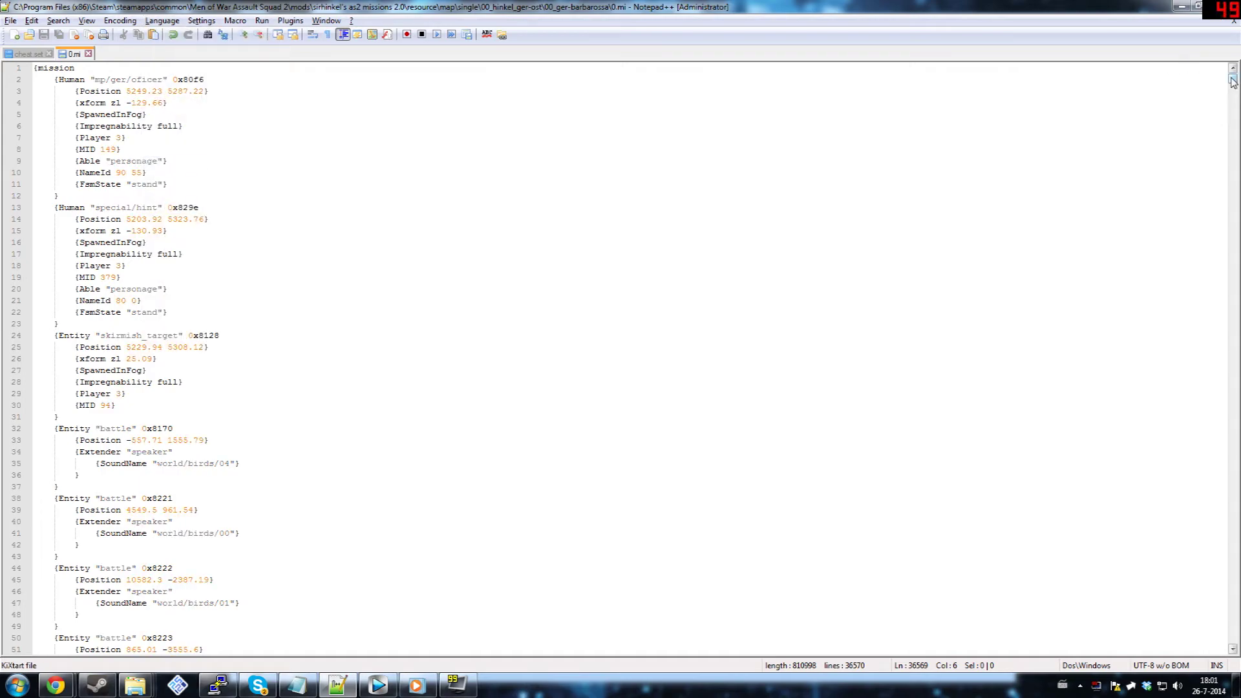
left_click_drag(1232, 82, 1232, 644)
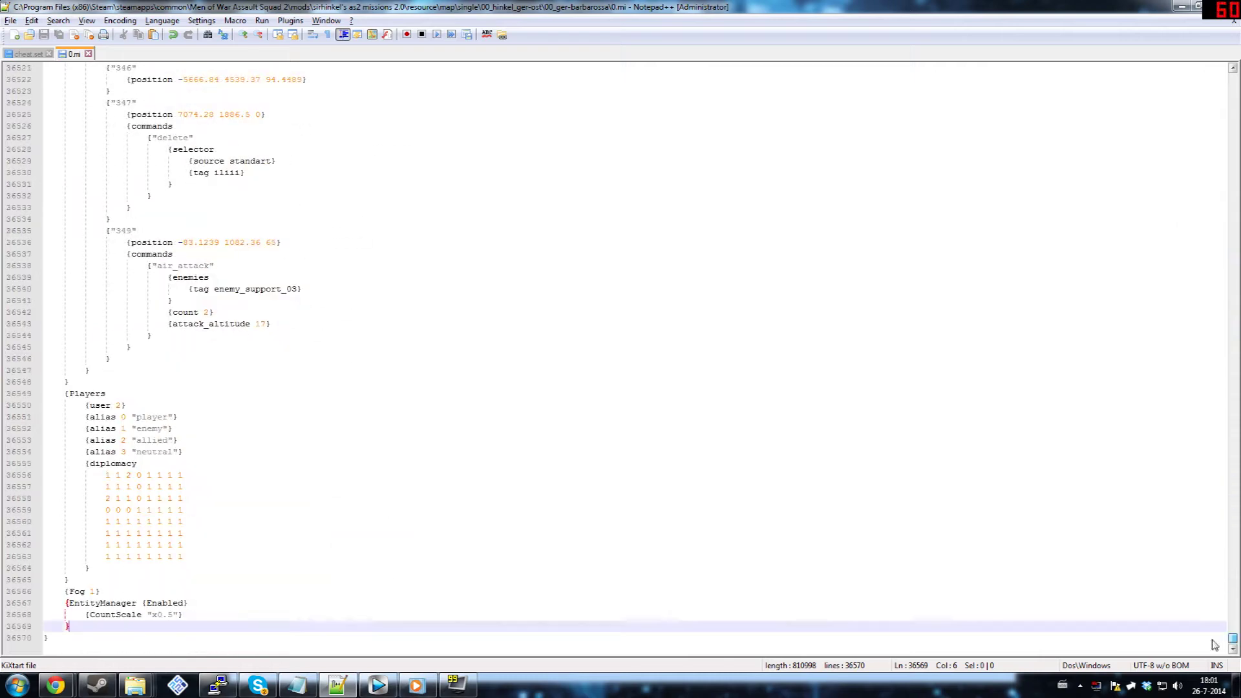
Insert (include "/map/cheatsmod/urban/ger.mi") on a new line before the closing brace
key("Down")
key("Return")
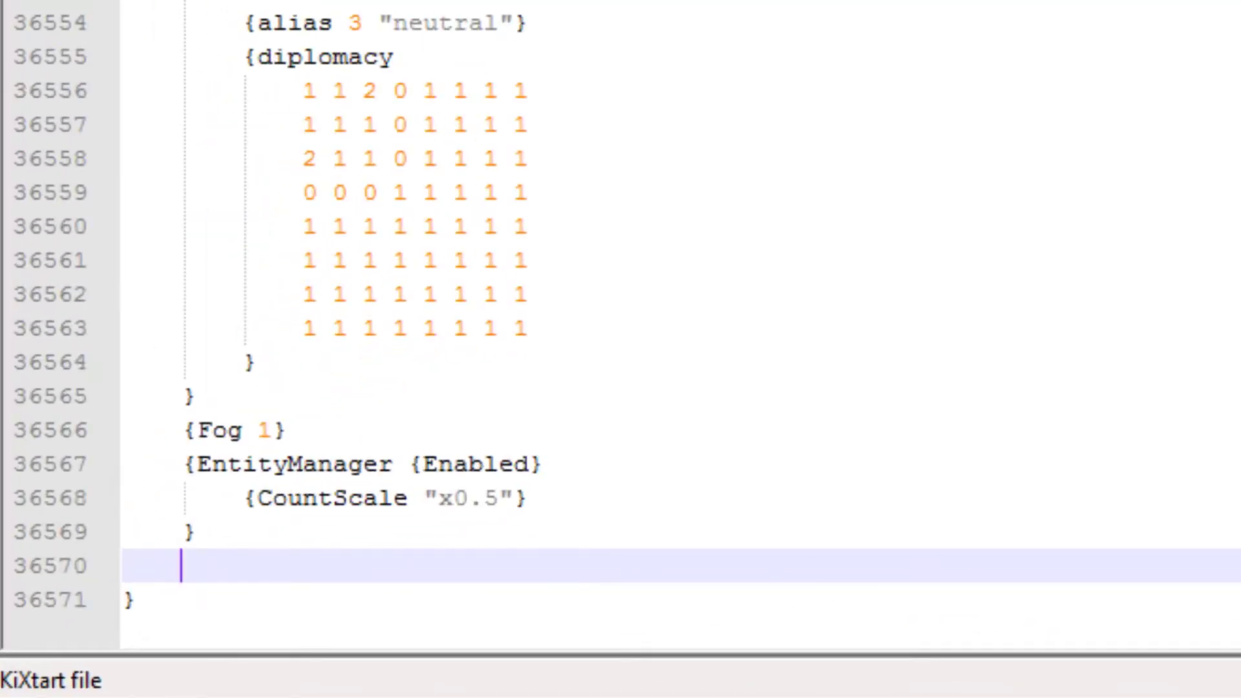
type("(in")
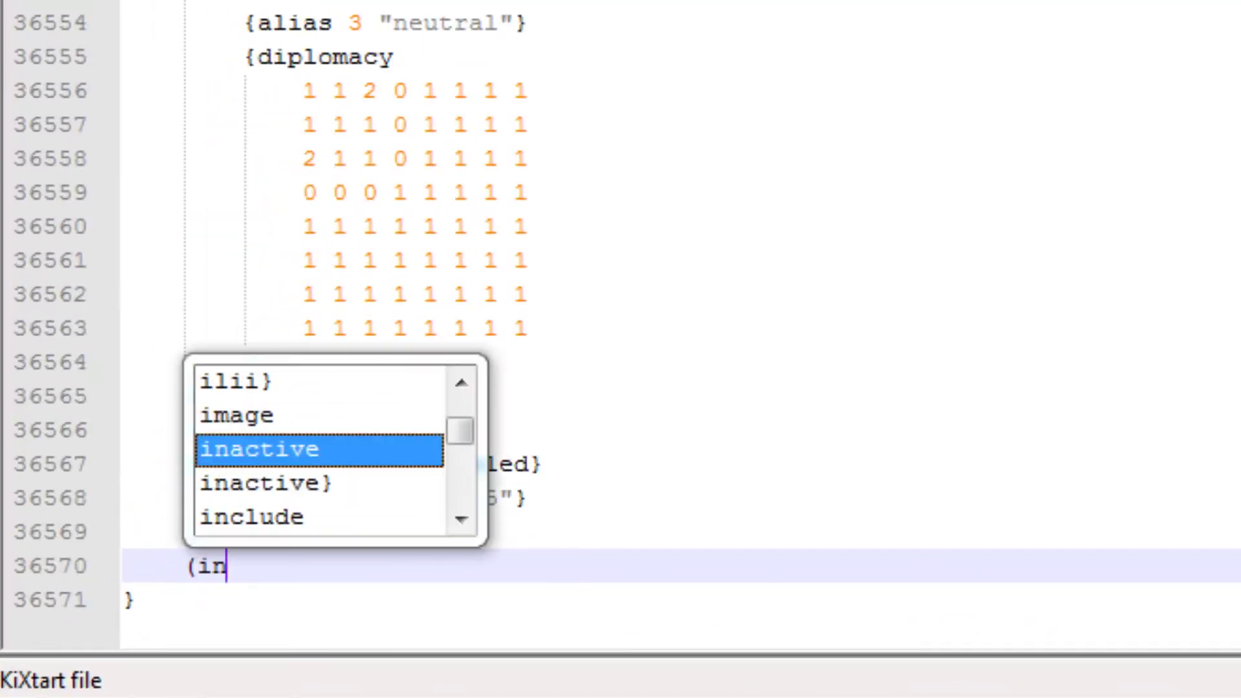
type("clude ")
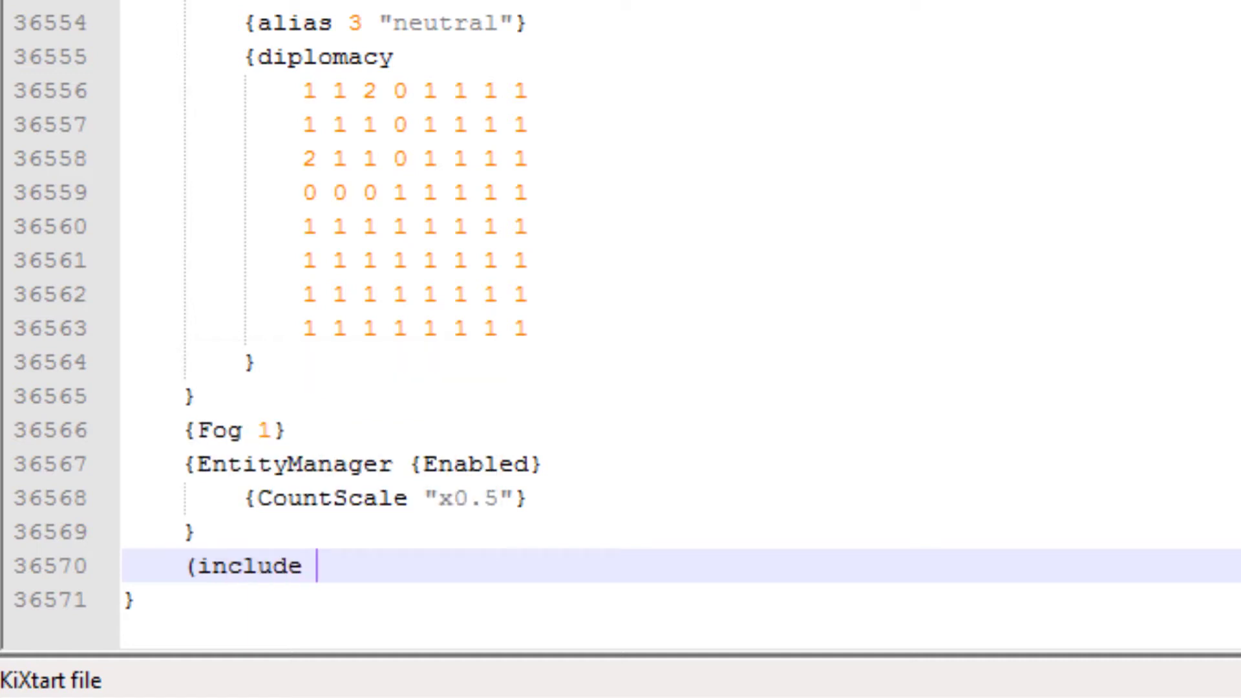
type("\"/")
type("map/")
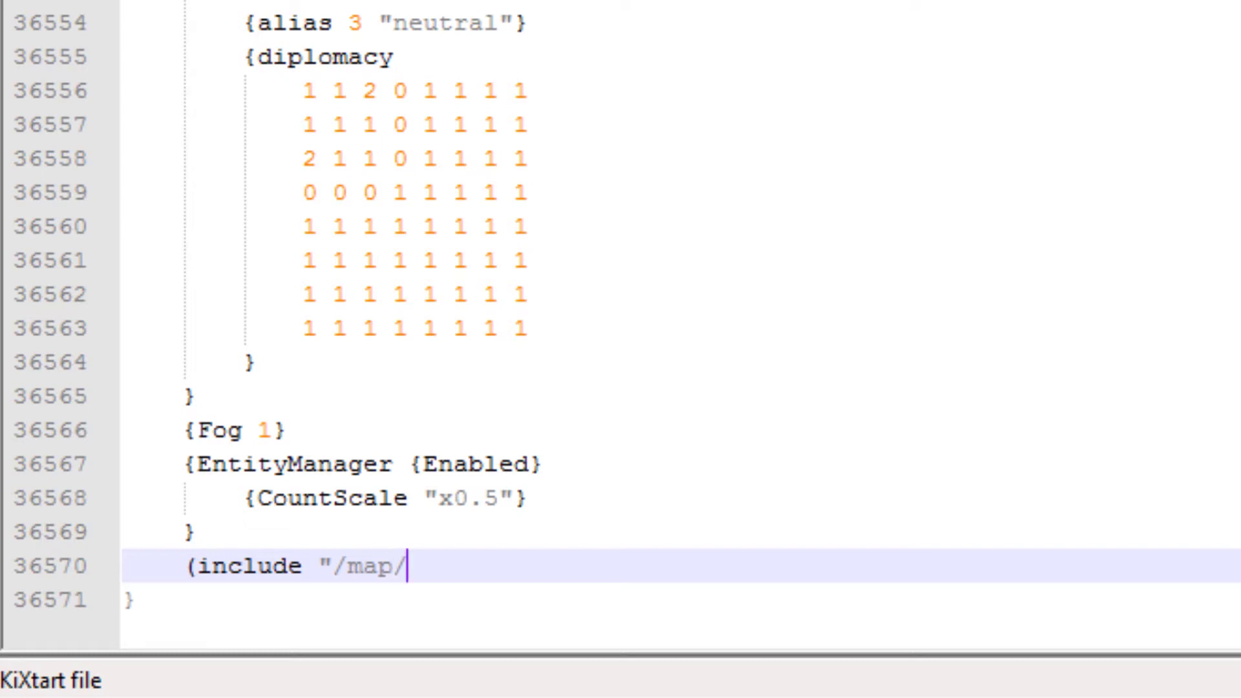
type("cheatsmod/")
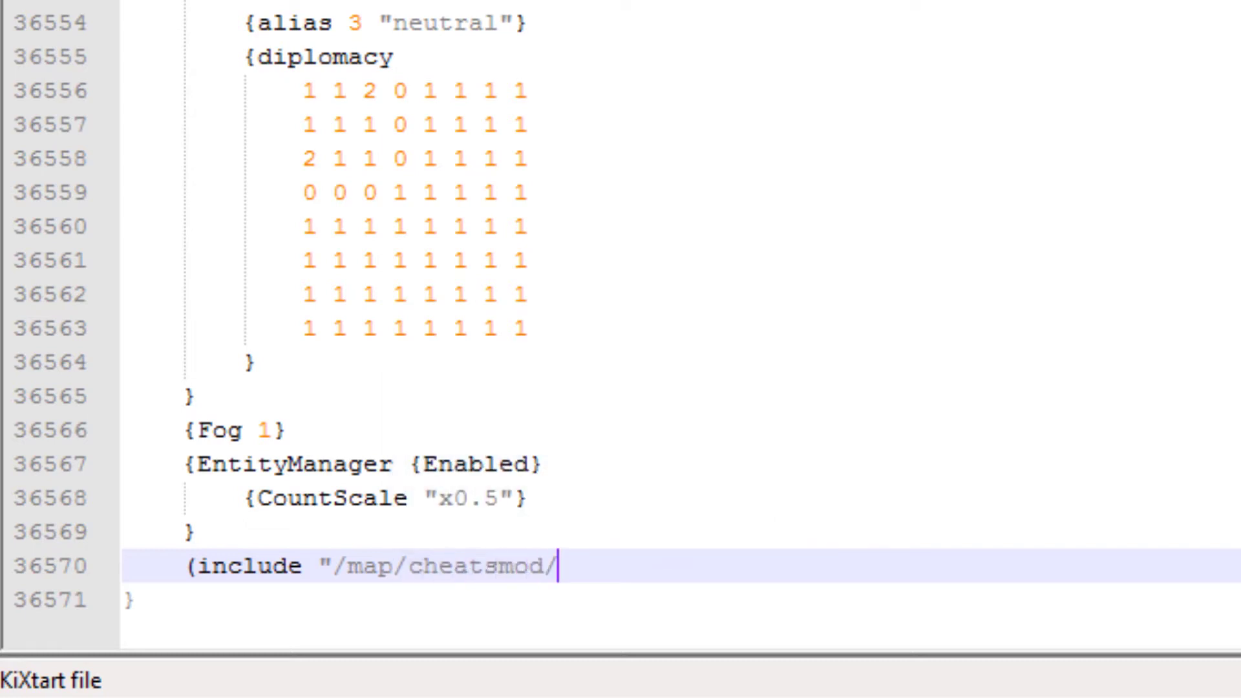
type("u")
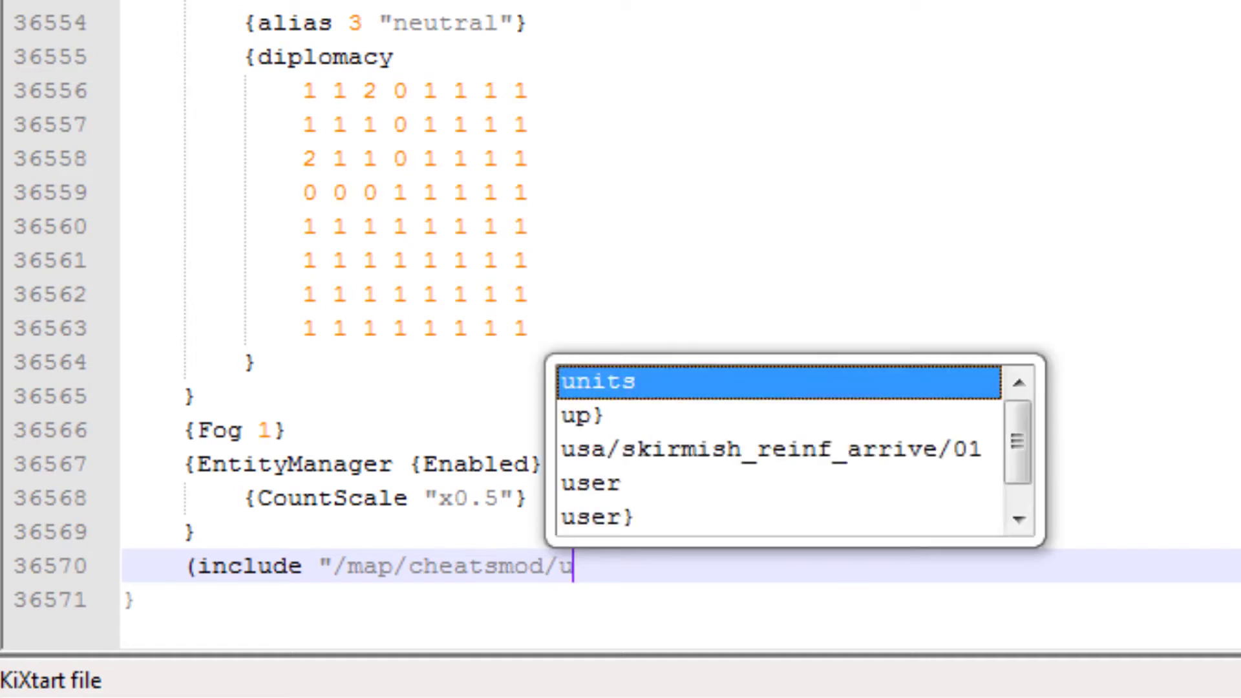
type("rban/")
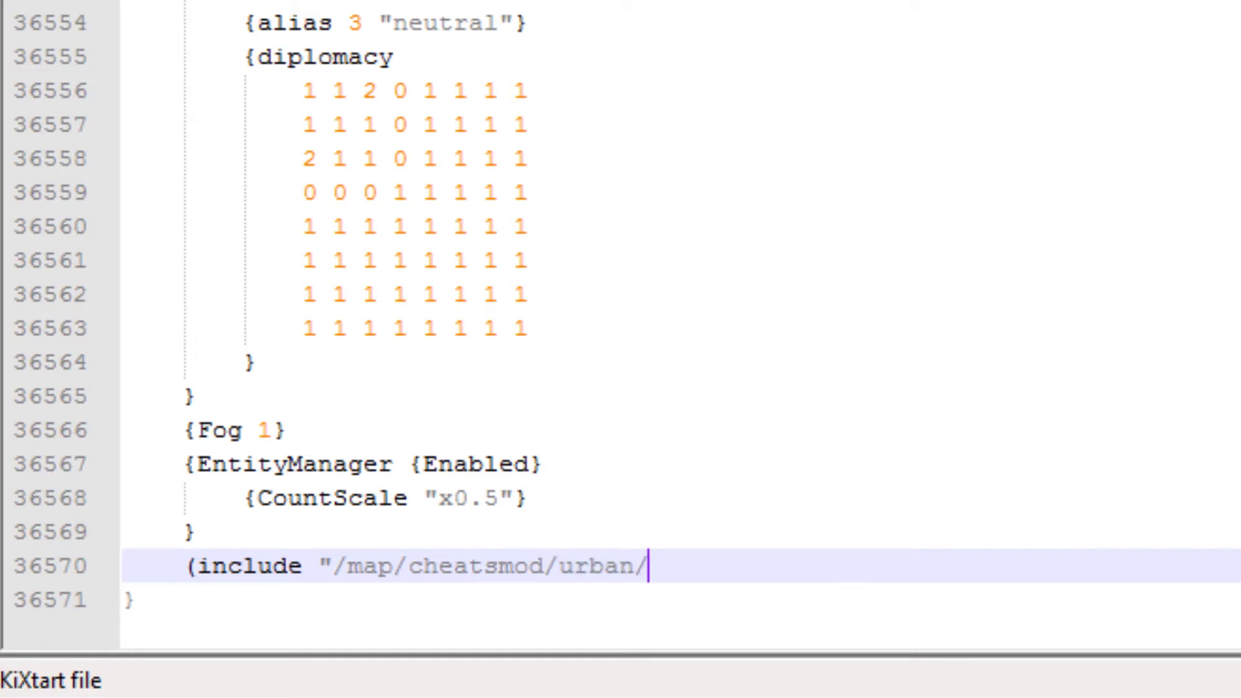
type("ger,")
type(",")
key("BackSpace")
type("mi")
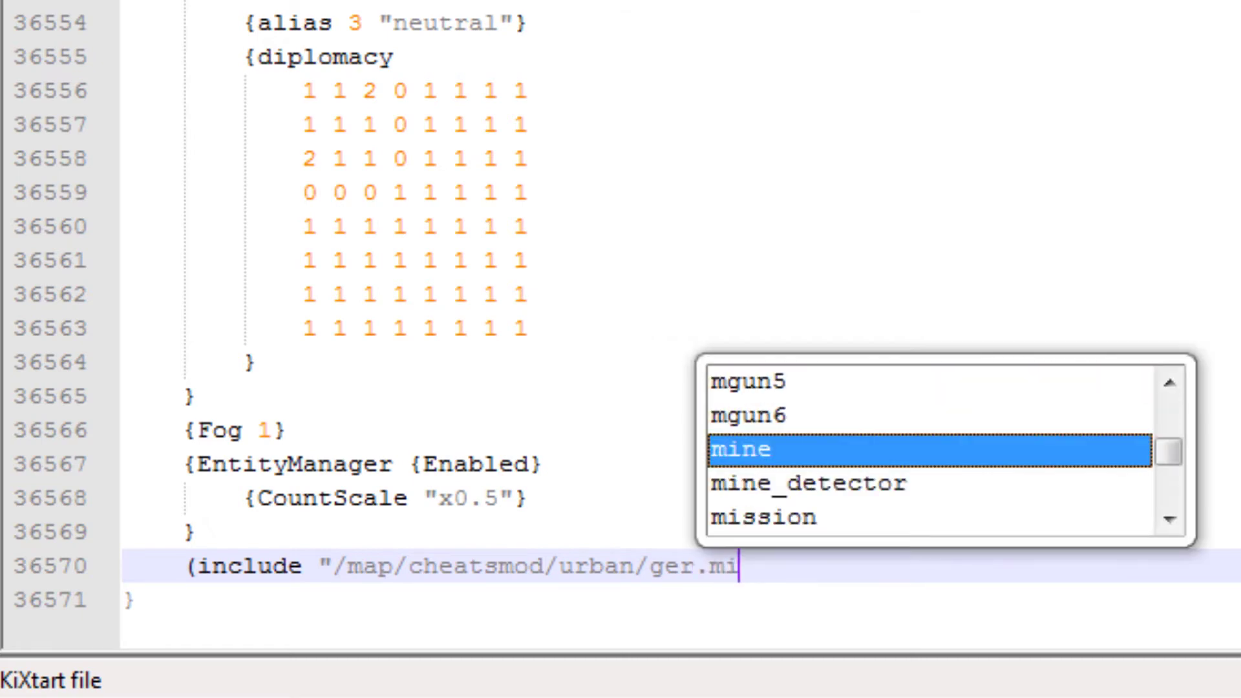
type("\"")
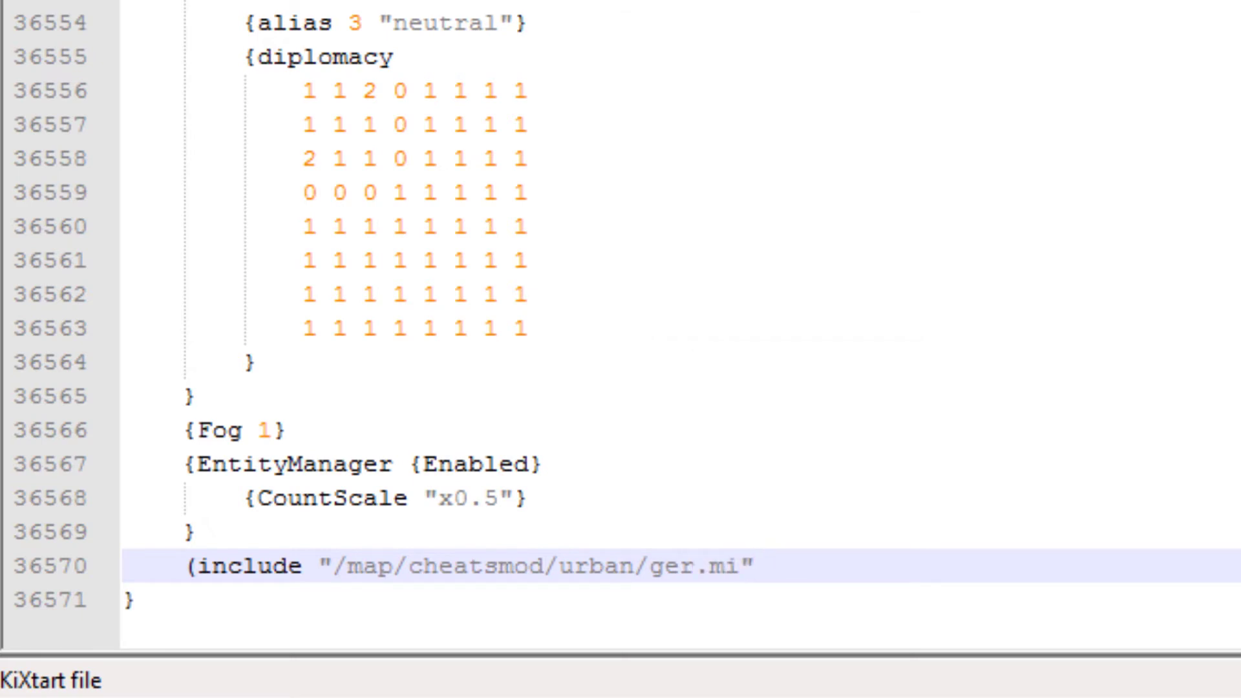
type(")")
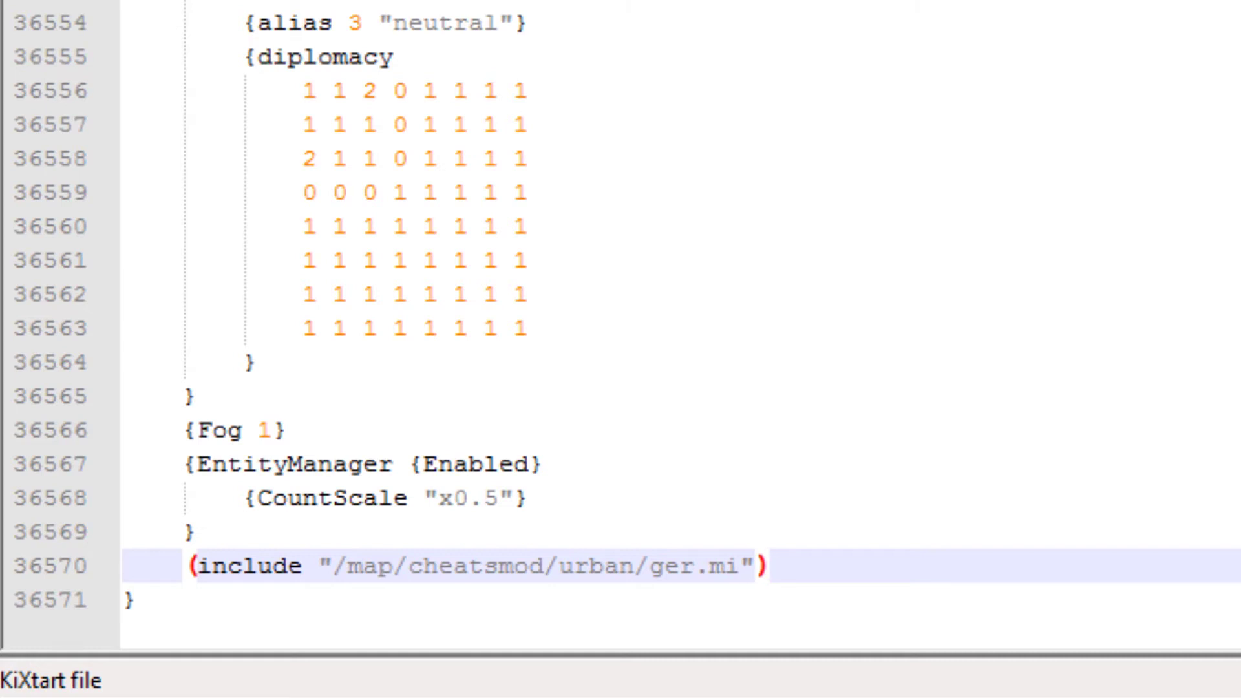
left_click_drag(768, 566, 189, 565)
Select the folder name 'urban' within the include path
left_click(189, 572)
key("Left")
key("Left")
key("Left")
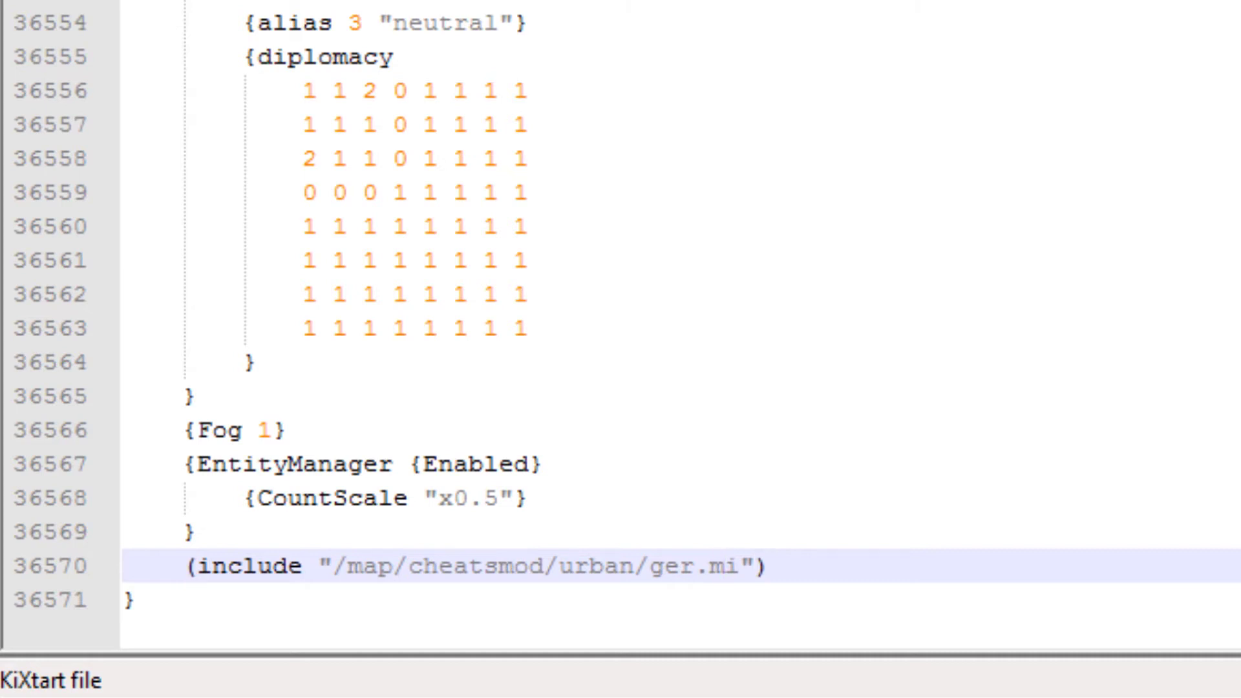
left_click_drag(738, 565, 574, 565)
left_click(739, 565)
left_click_drag(739, 565, 649, 571)
left_click(558, 565)
left_click_drag(558, 566, 633, 566)
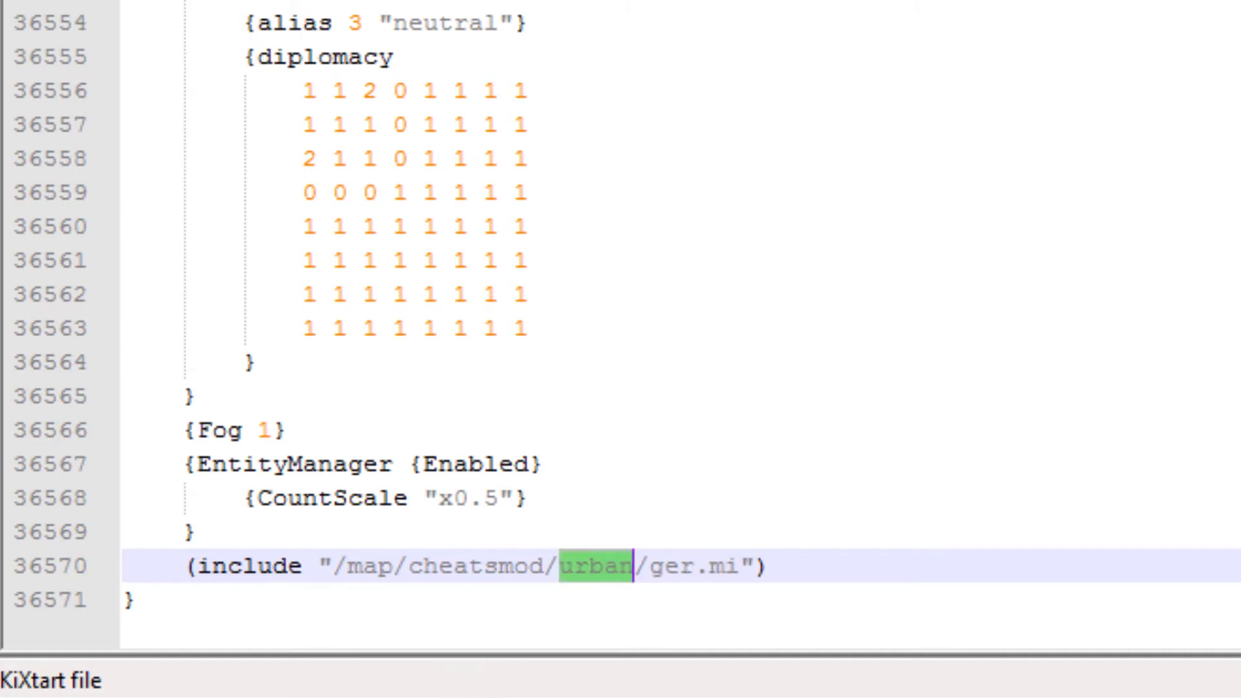
left_click(620, 684)
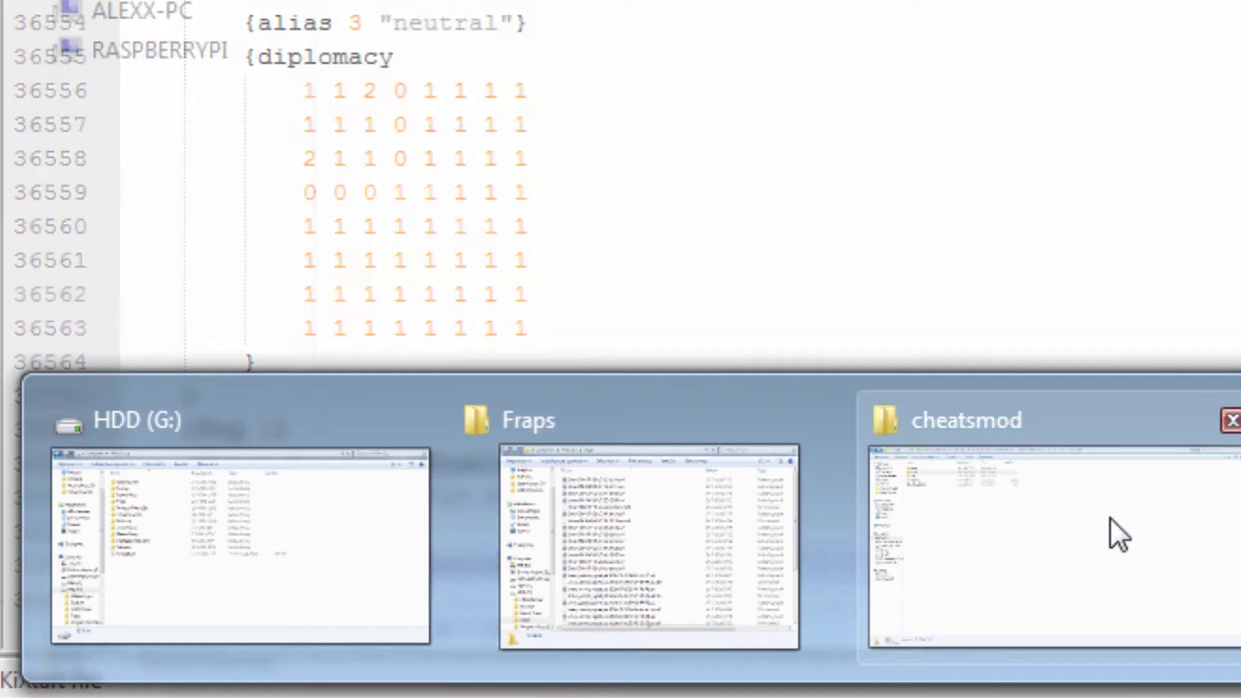
In the cheatsmod window, check desert, then open winter and select ger.mi
left_click(1109, 516)
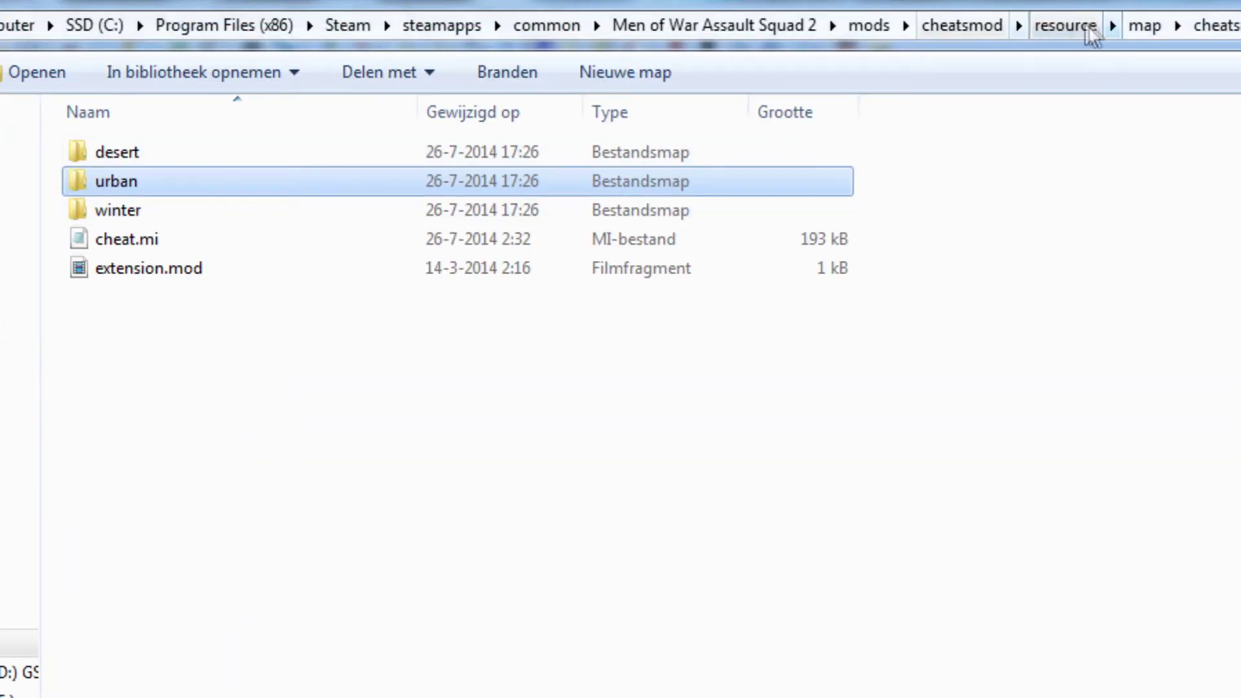
left_click(1144, 26)
double_click(175, 153)
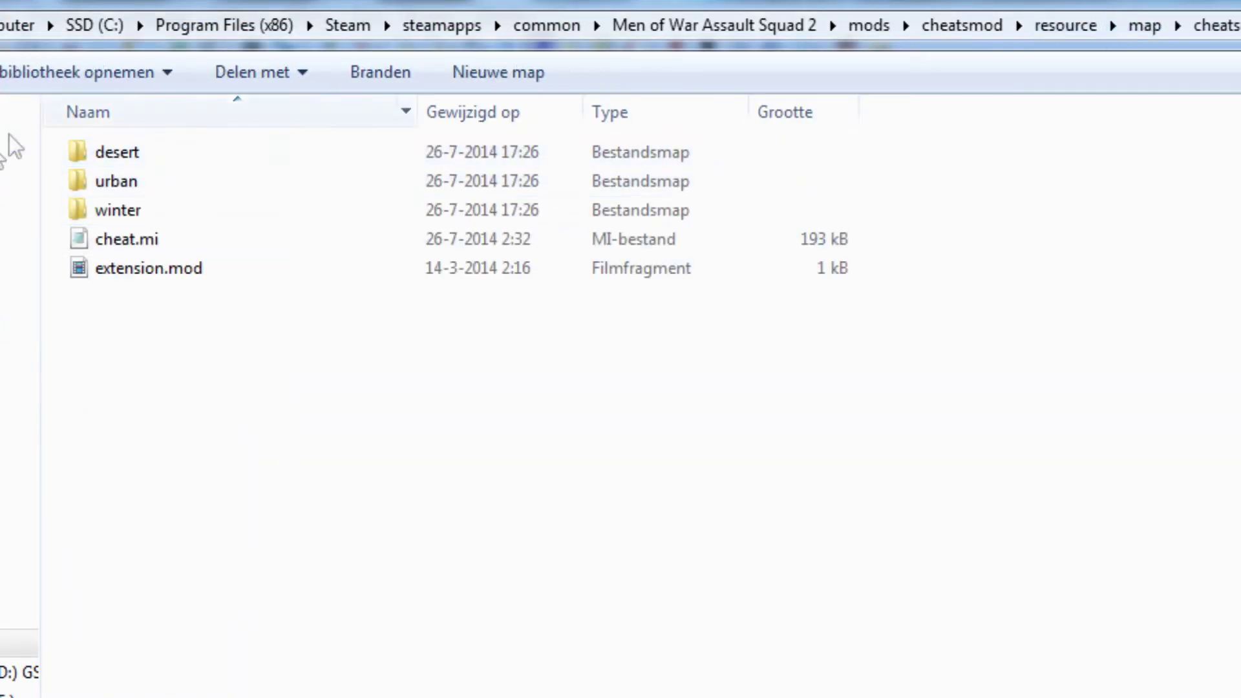
double_click(117, 152)
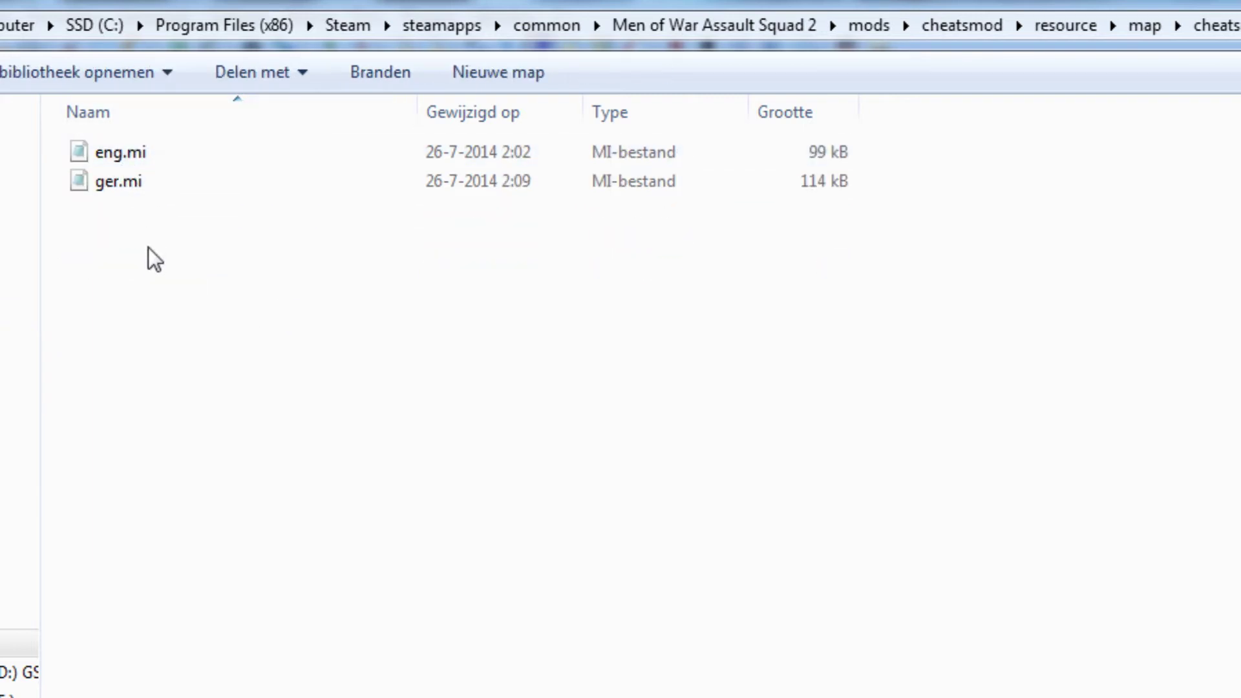
key("BackSpace")
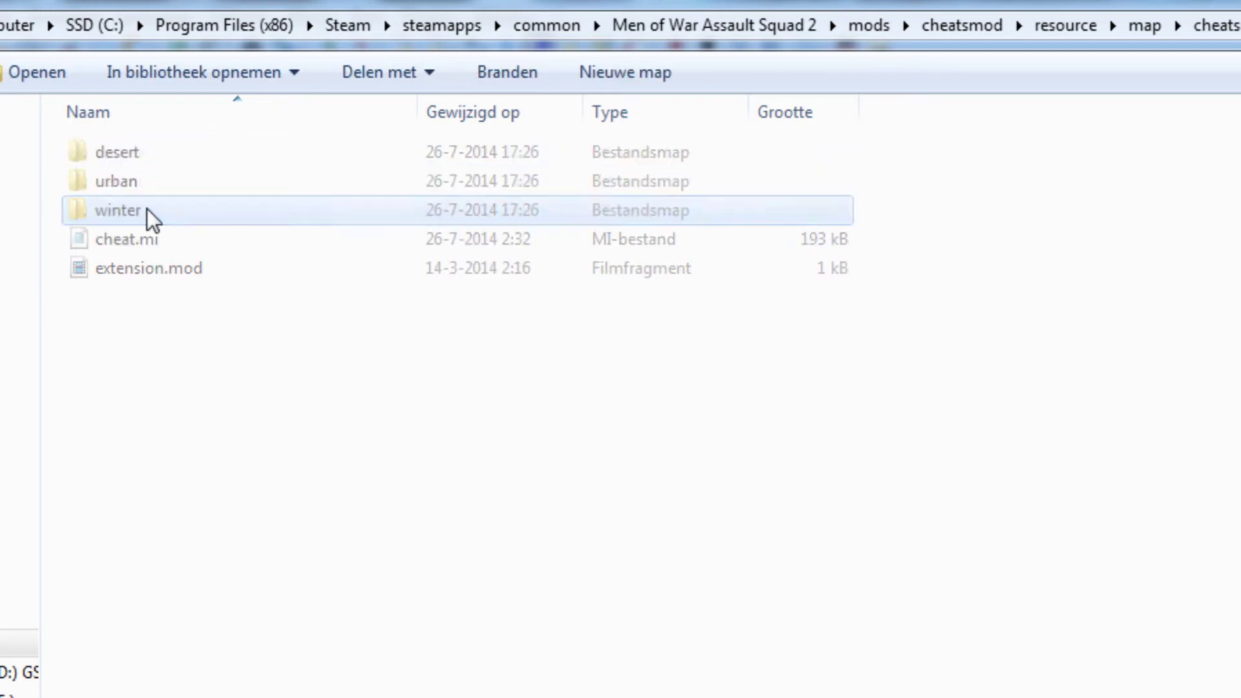
left_click(118, 182)
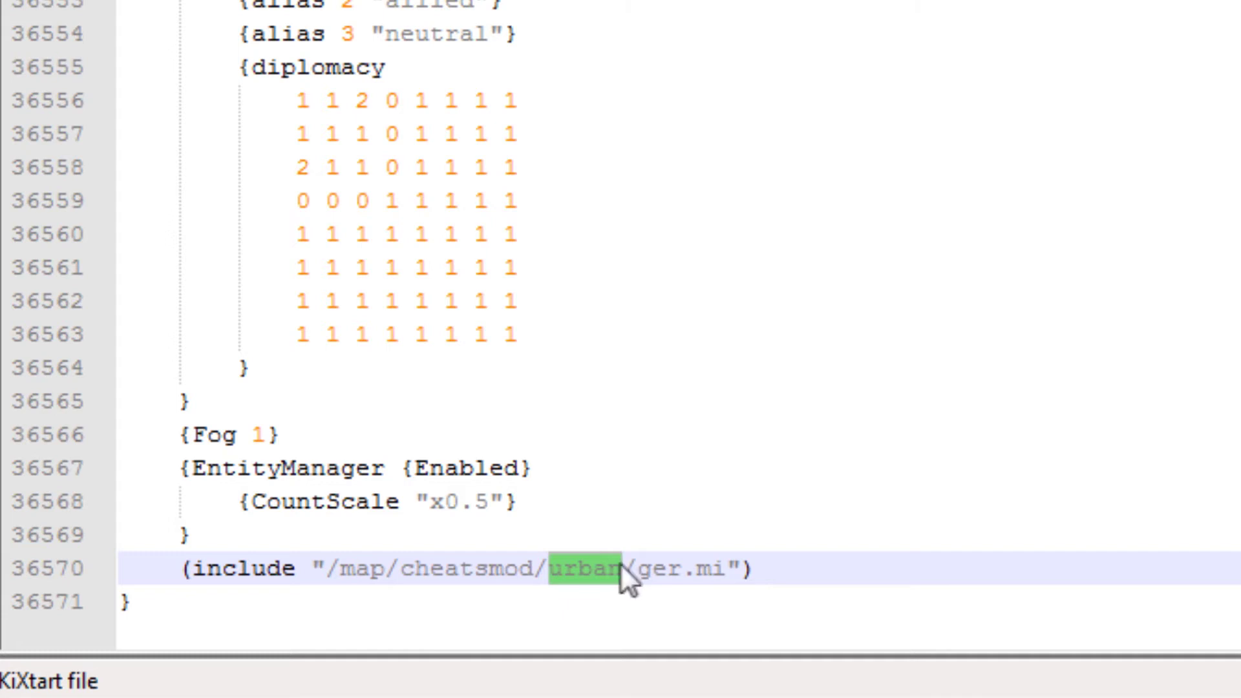
Change the include path's folder so it points to /map/cheatsmod/winter/ger.mi
left_click(620, 568)
key("shift+Left")
key("shift+Left")
key("shift+Left")
key("shift+Left")
key("shift+Left")
type("winter")
left_click(384, 467)
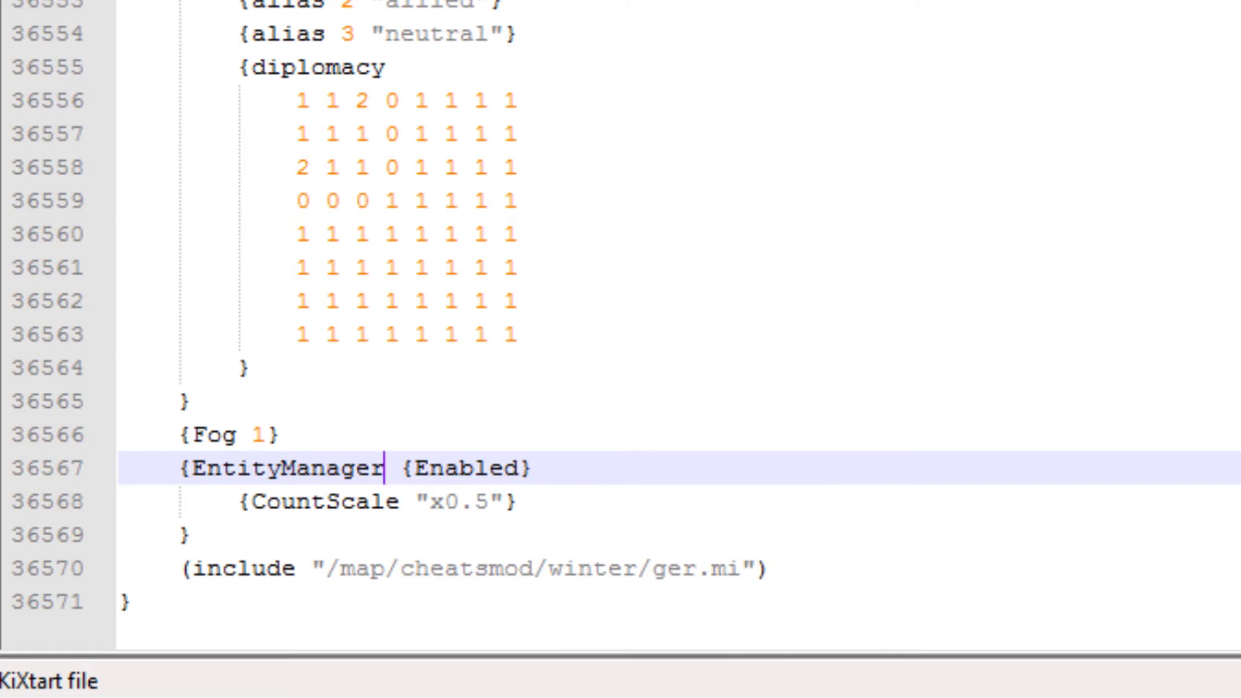
left_click_drag(184, 568, 768, 568)
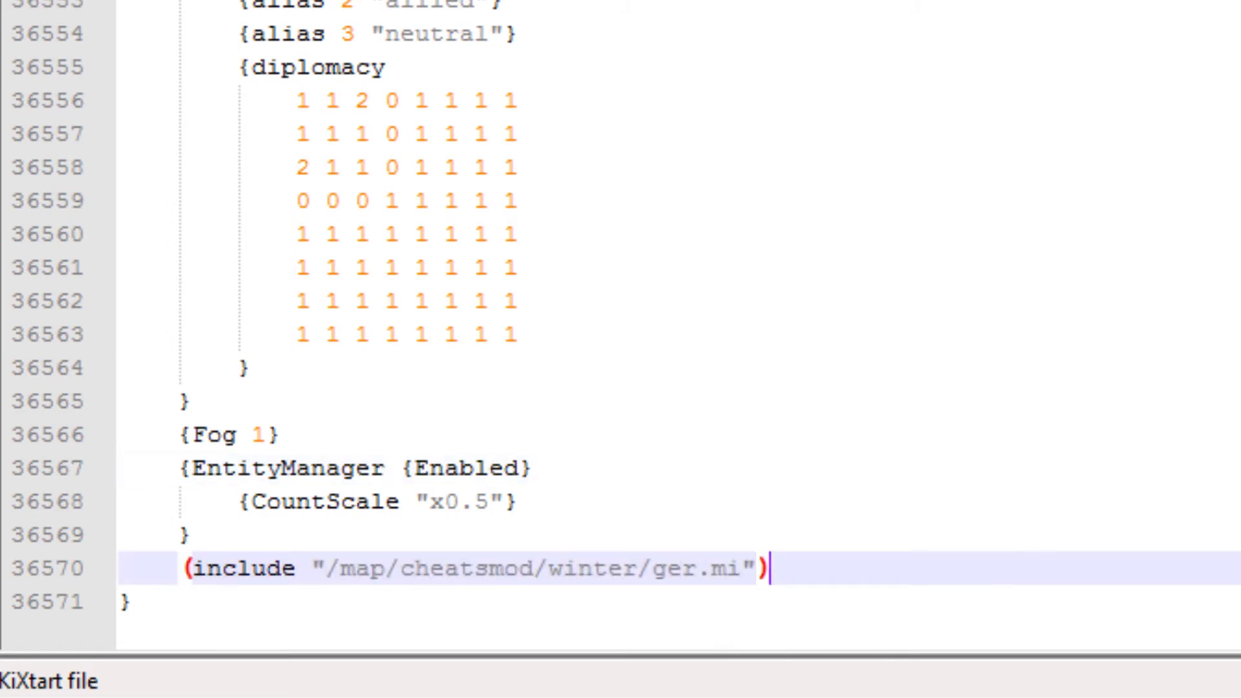
double_click(591, 568)
type("w")
key("BackSpace")
type("urban")
scroll(621, 388, "up", 5)
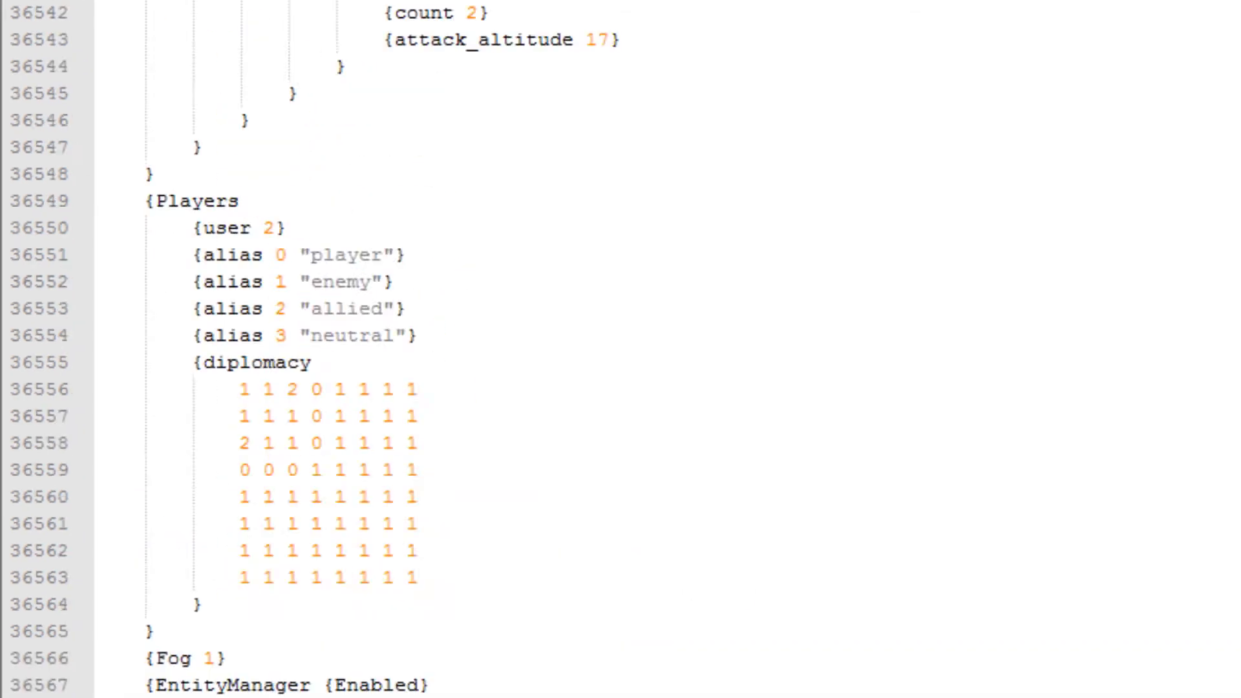
scroll(620, 389, "up", 5)
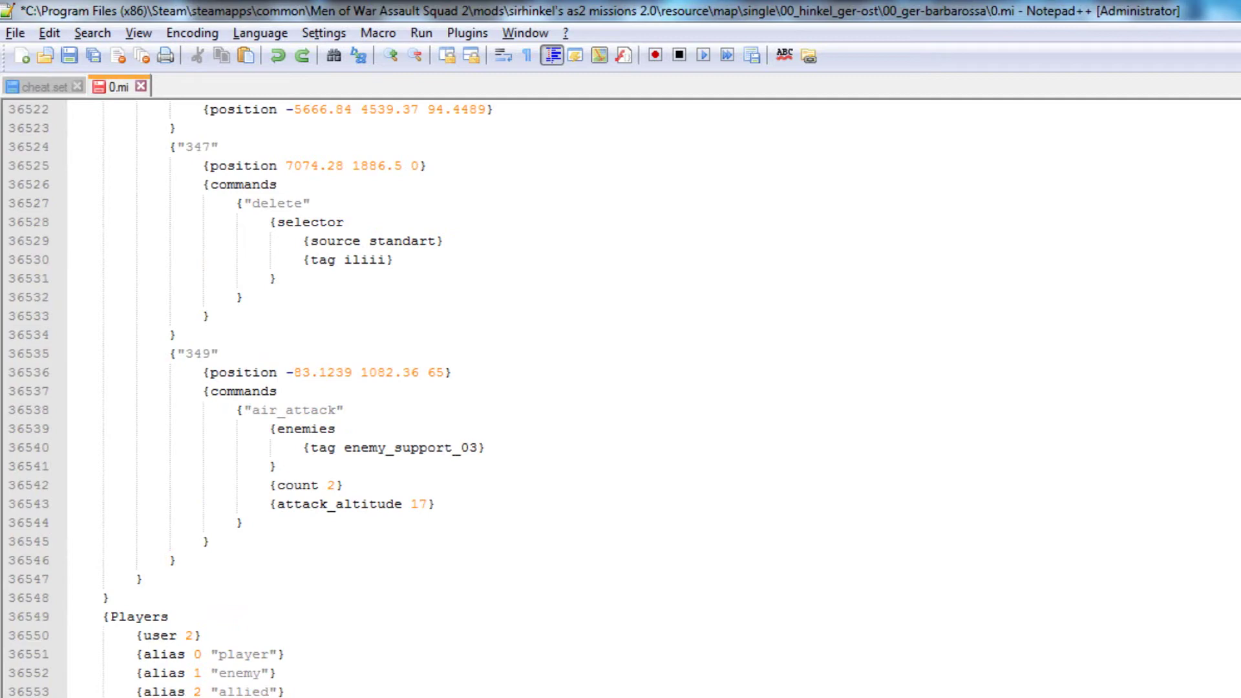
Save 0.mi via File > Save
left_click(16, 33)
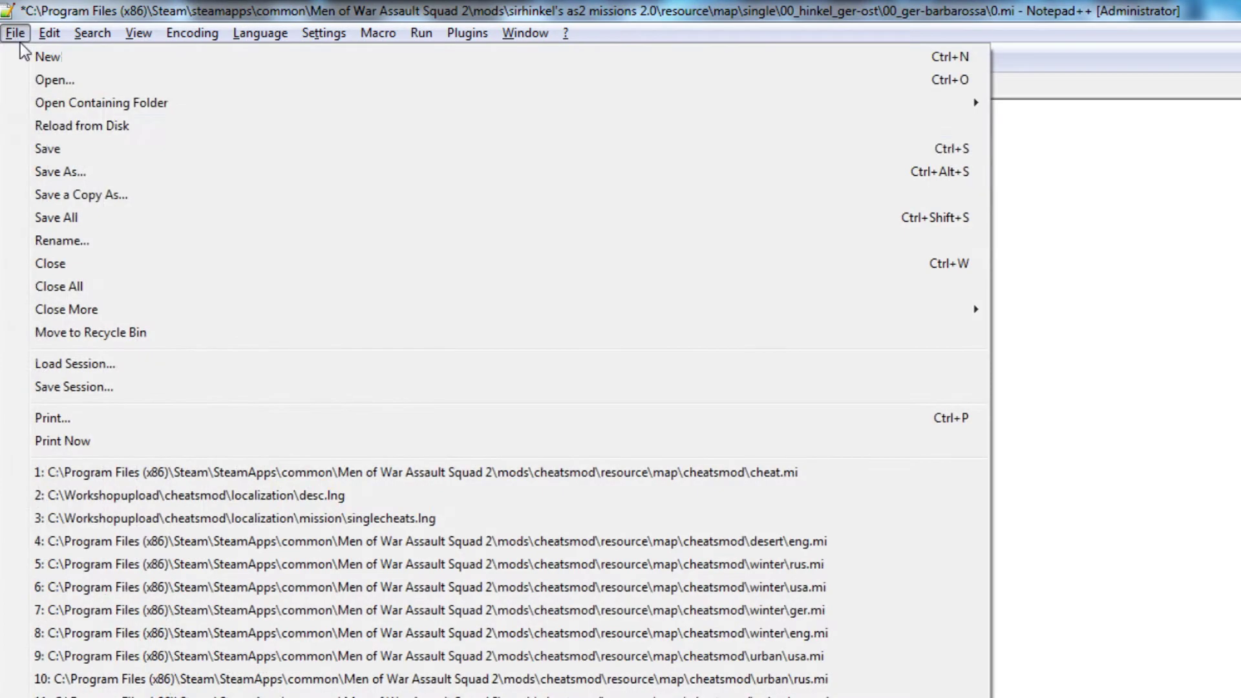
left_click(47, 149)
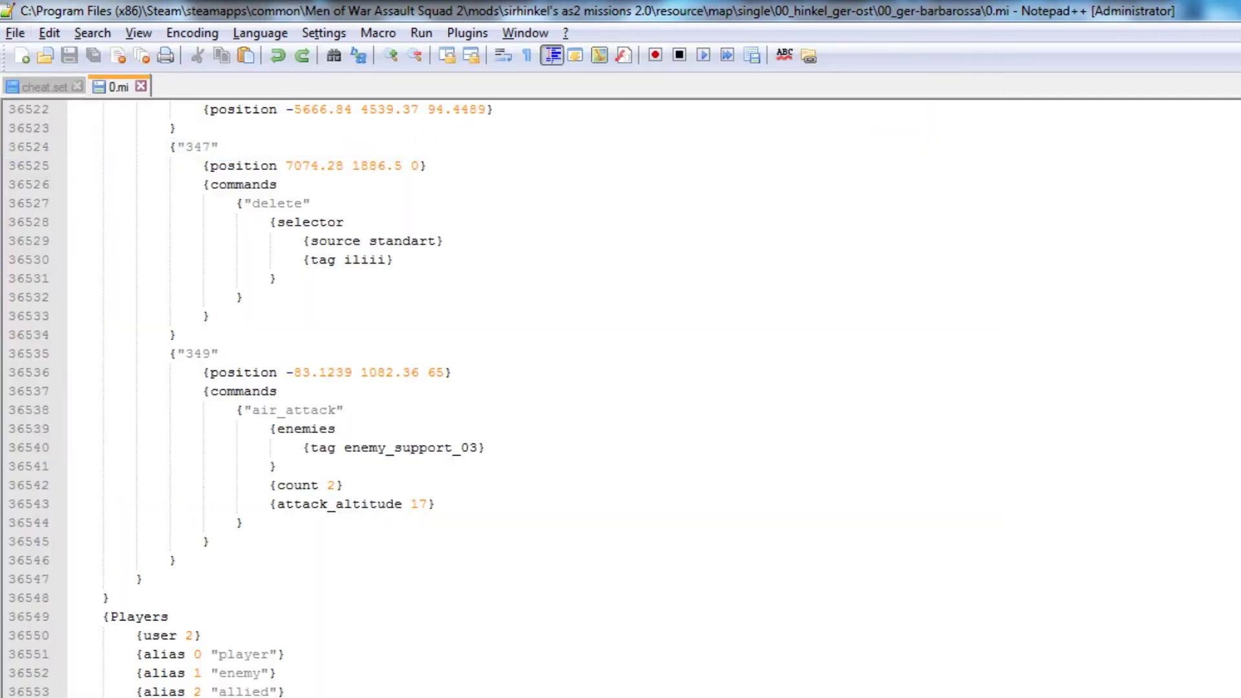
key("alt+Tab")
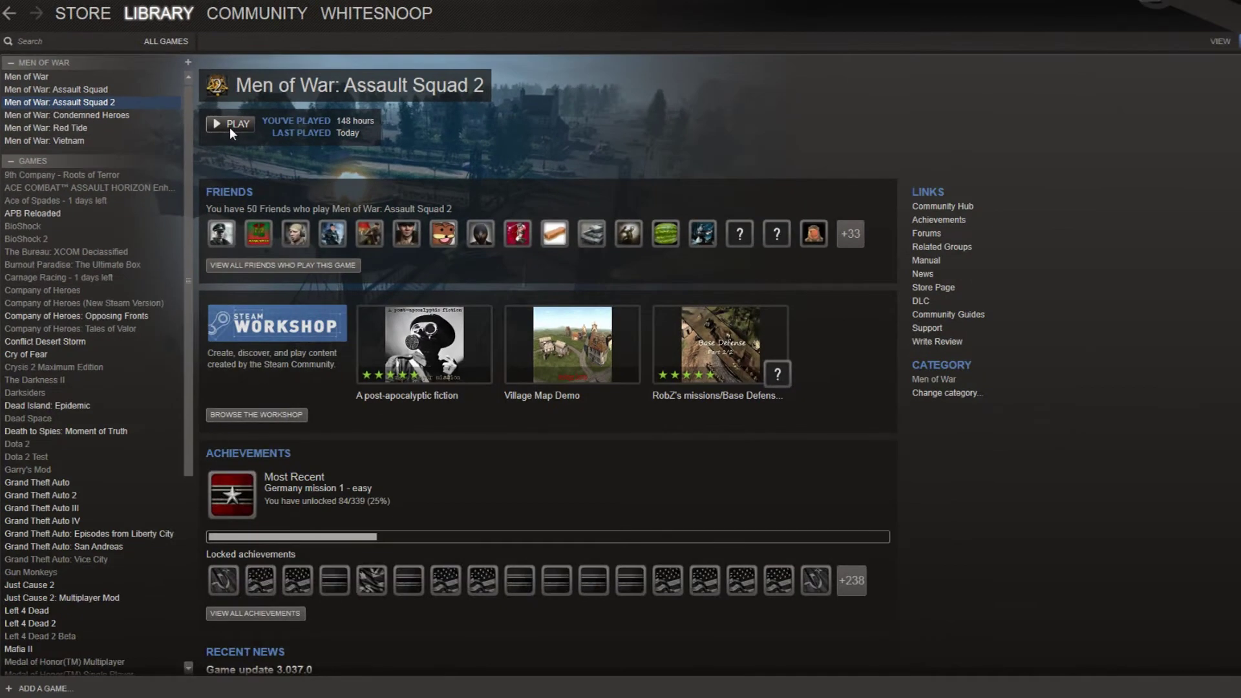
Choose PLAY, then 'Play Men of War: Assault Squad 2' instead of the editor
left_click(230, 127)
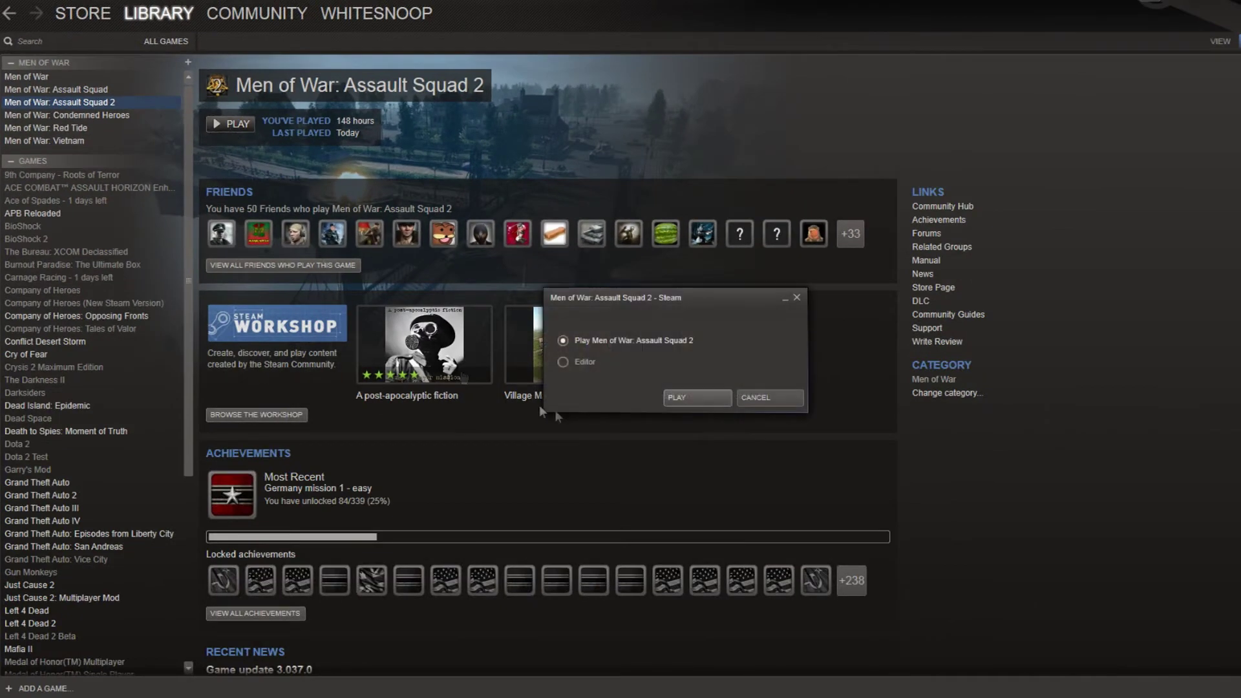
left_click(690, 400)
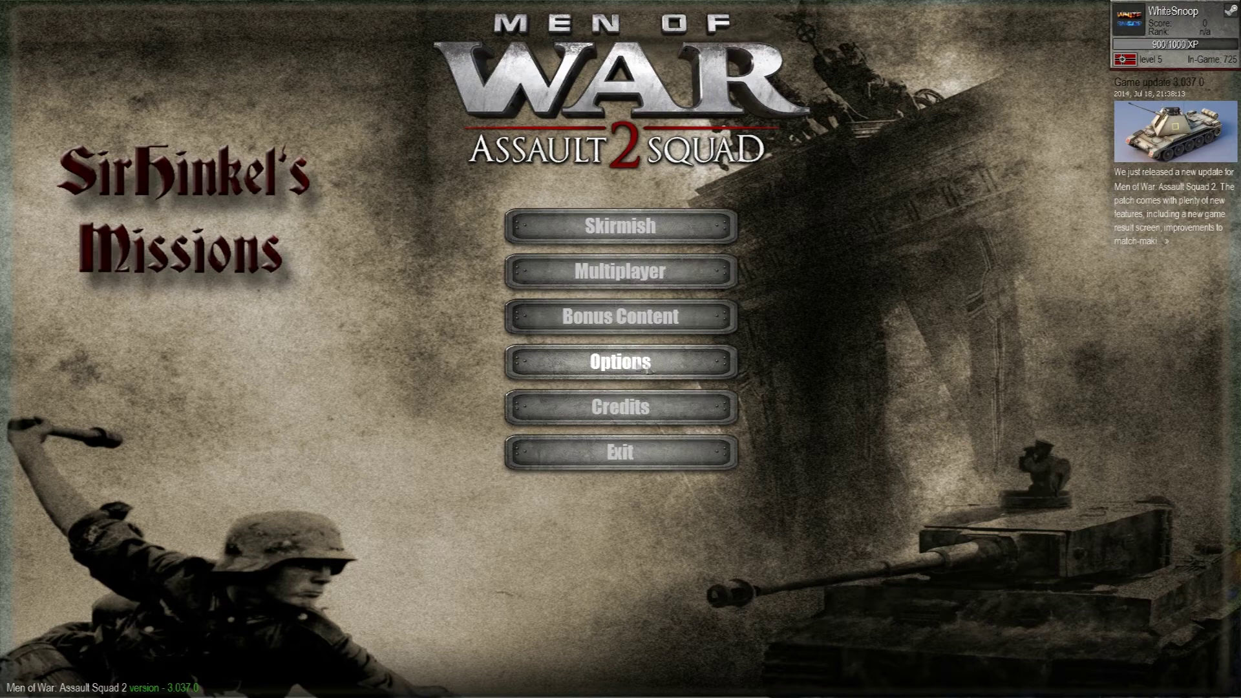
Confirm CheatsMod and AS2 Missions 2.0 are activated, then open Skirmish missions for Germany
left_click(644, 364)
left_click(669, 318)
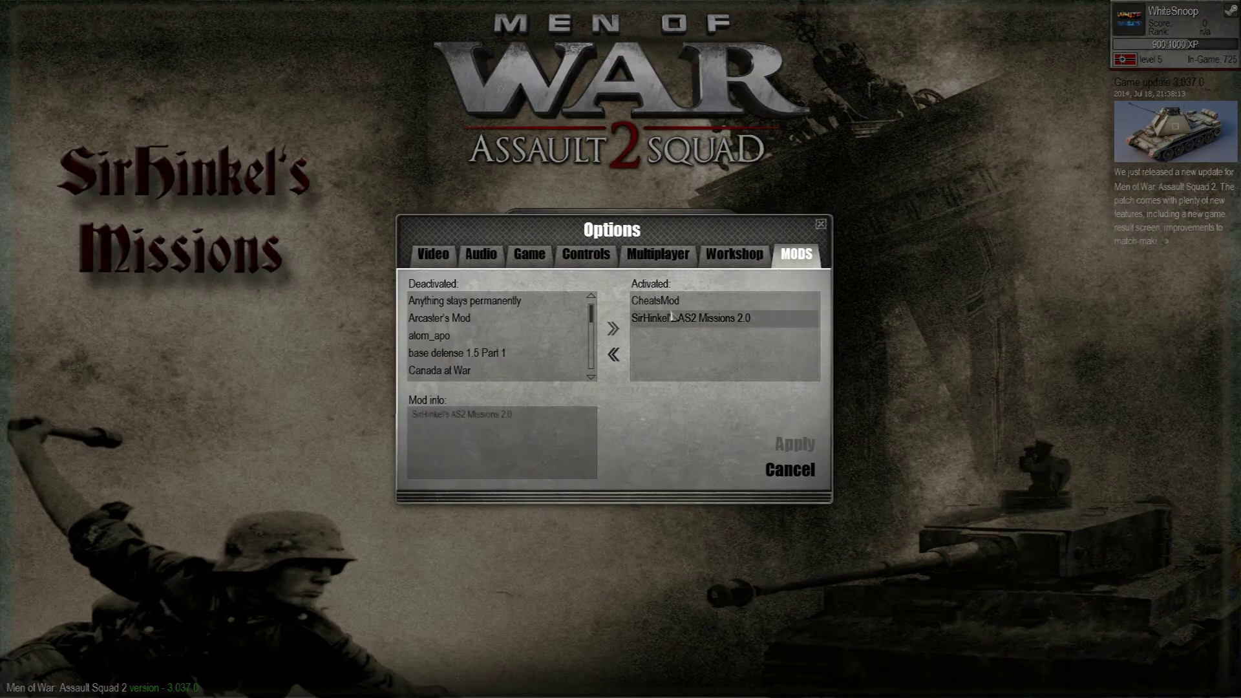
left_click(668, 320)
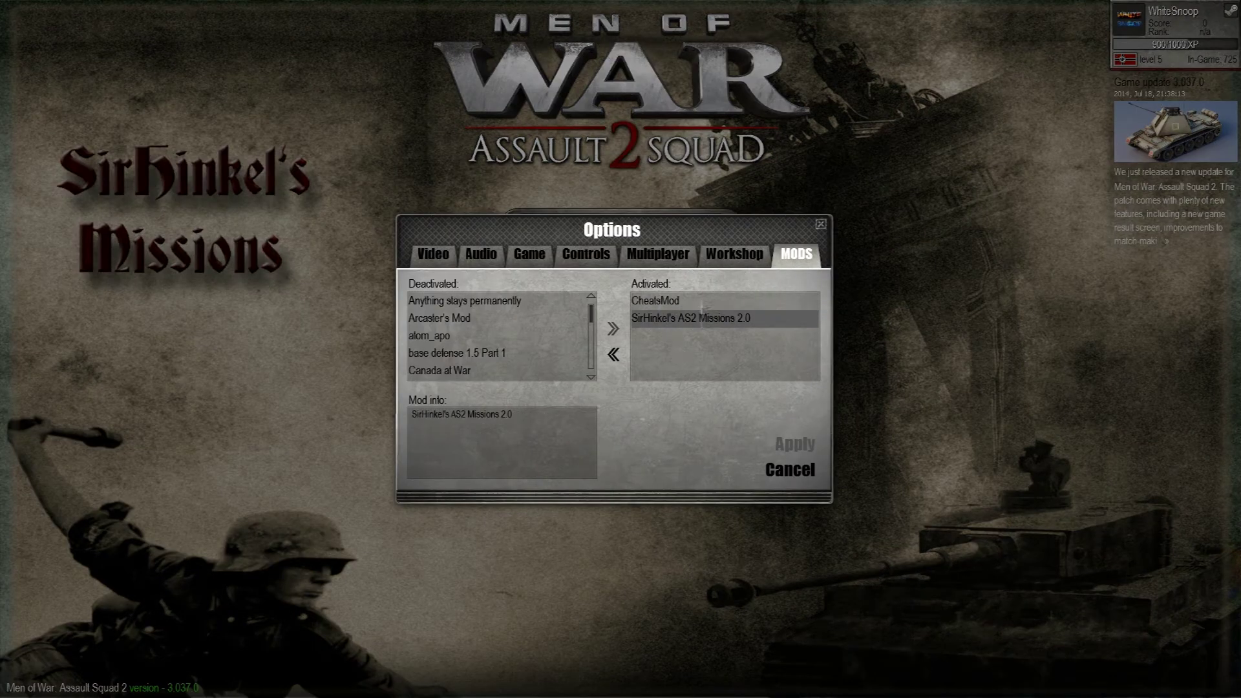
left_click(817, 225)
left_click(620, 229)
left_click(621, 273)
Launch [Germany] Operation Barbarossa and continue past its loading screen with Space
left_click(621, 415)
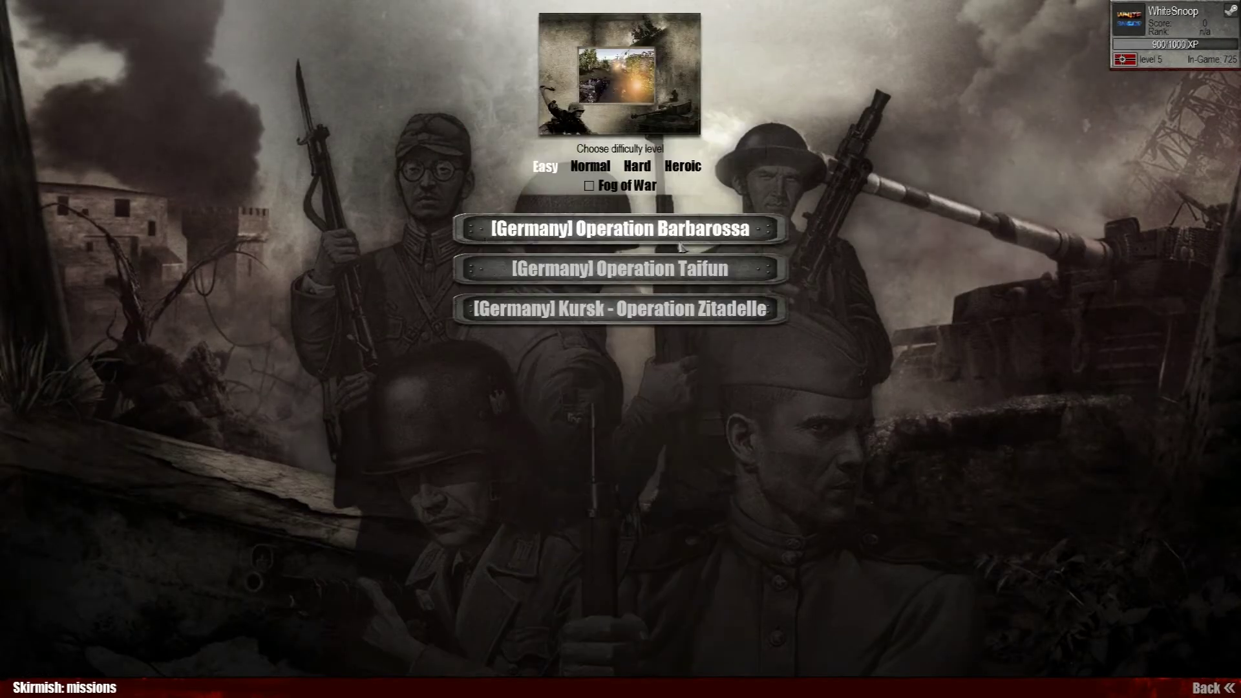
left_click(621, 229)
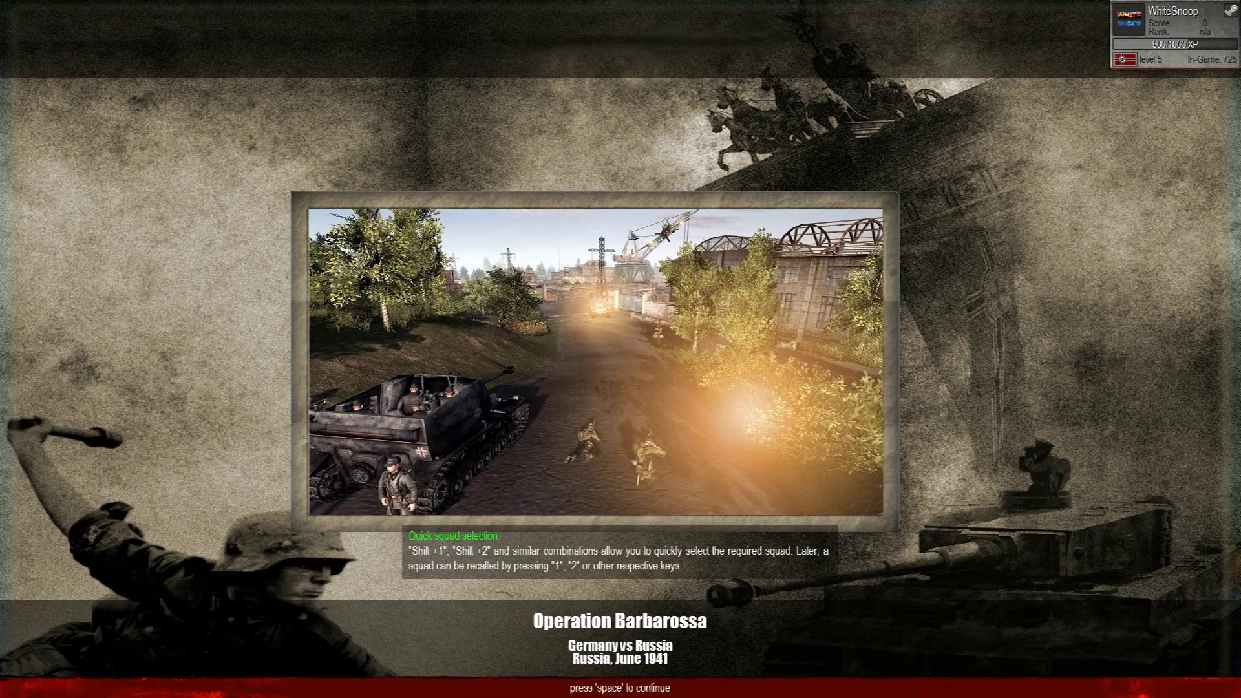
key("space")
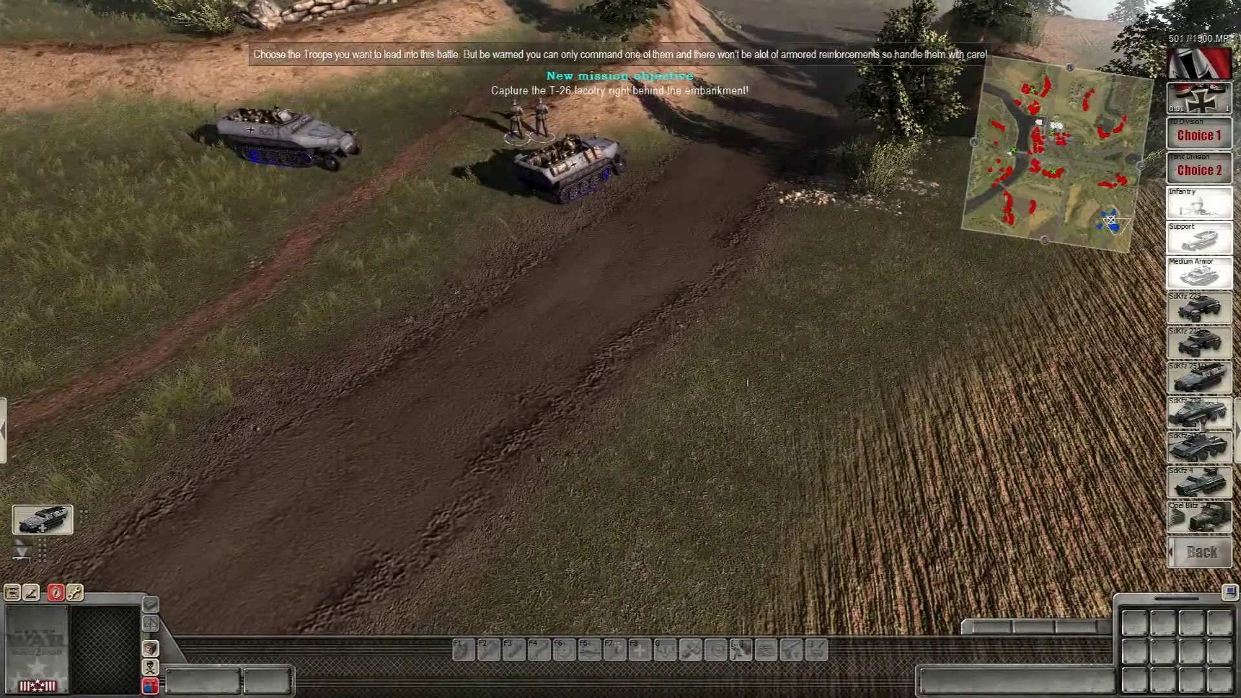
Spawn an armored car on the dirt road and enable the Fuel & Stamina cheat
left_click(635, 490)
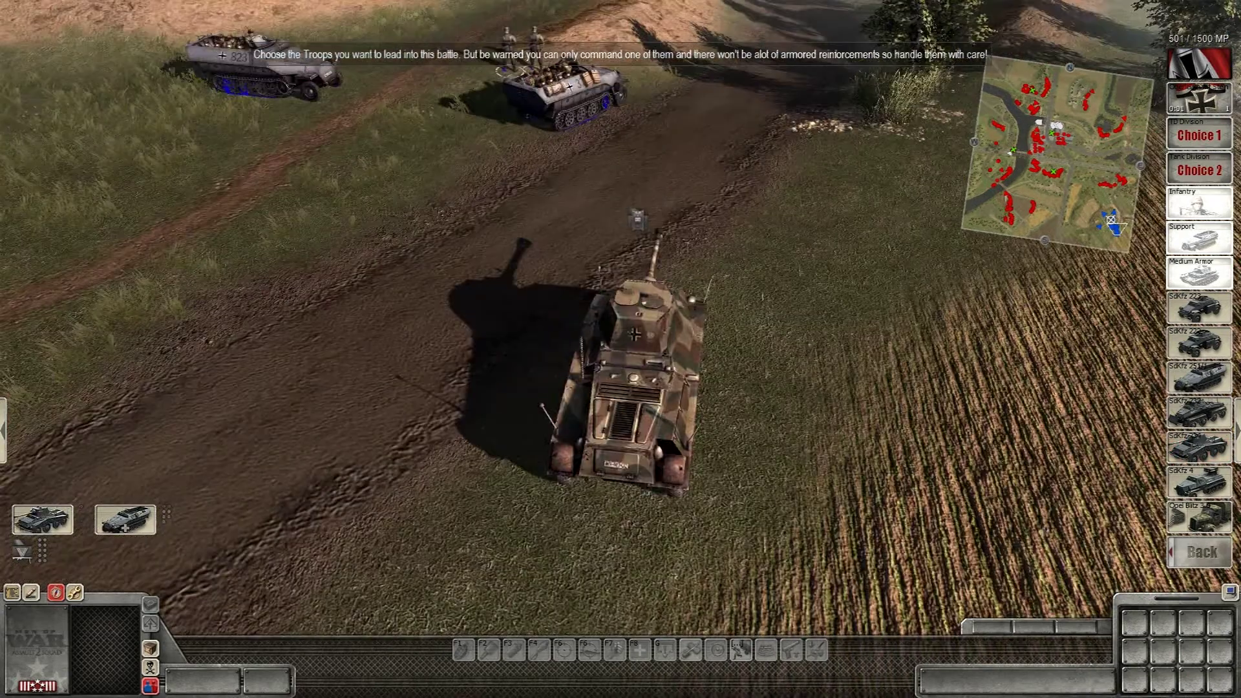
left_click(1202, 552)
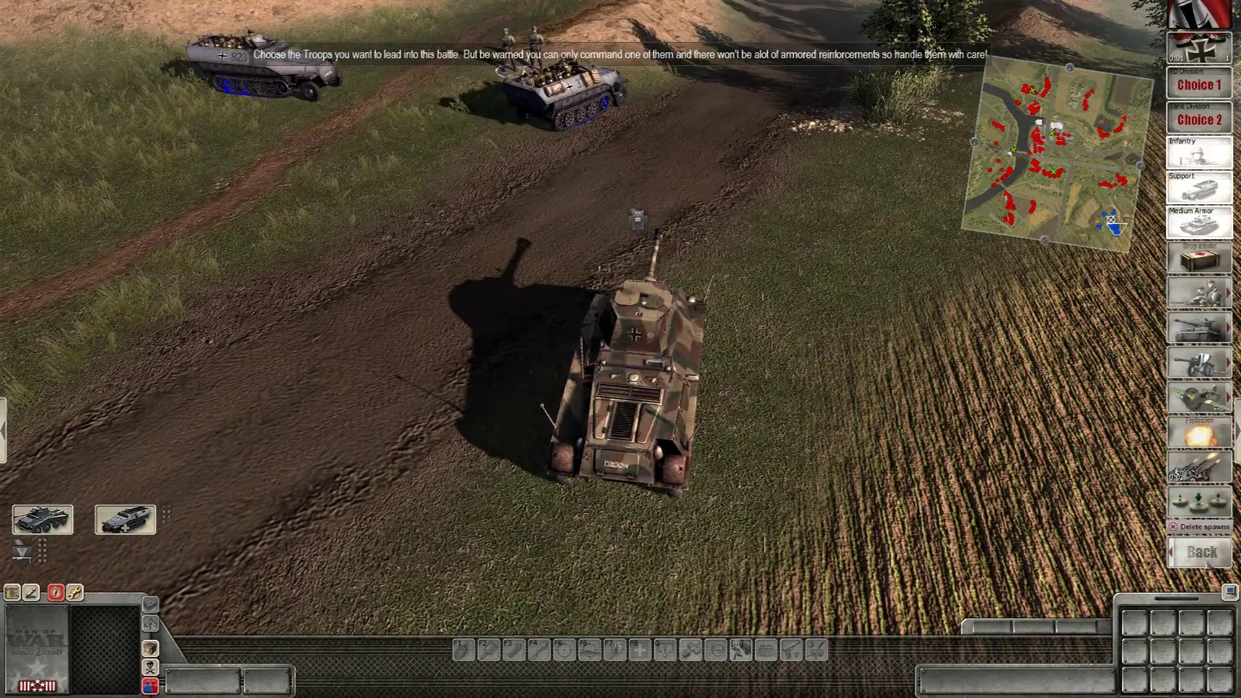
left_click(1202, 551)
left_click(1196, 482)
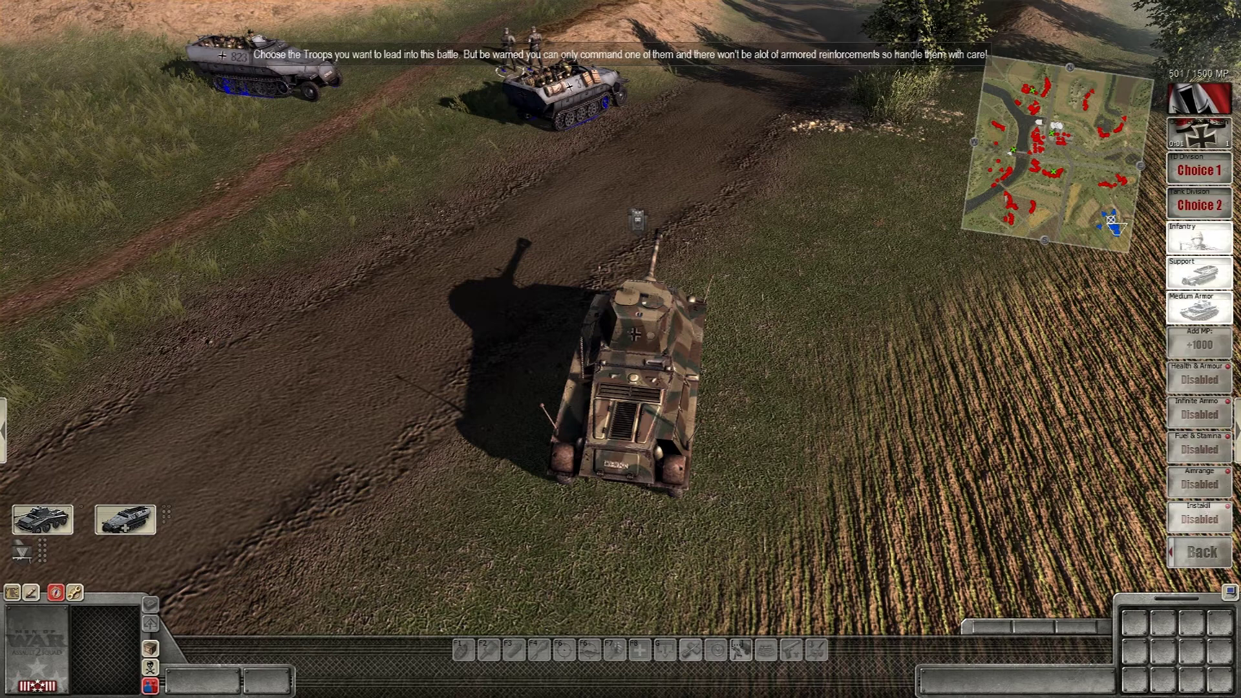
left_click(1200, 449)
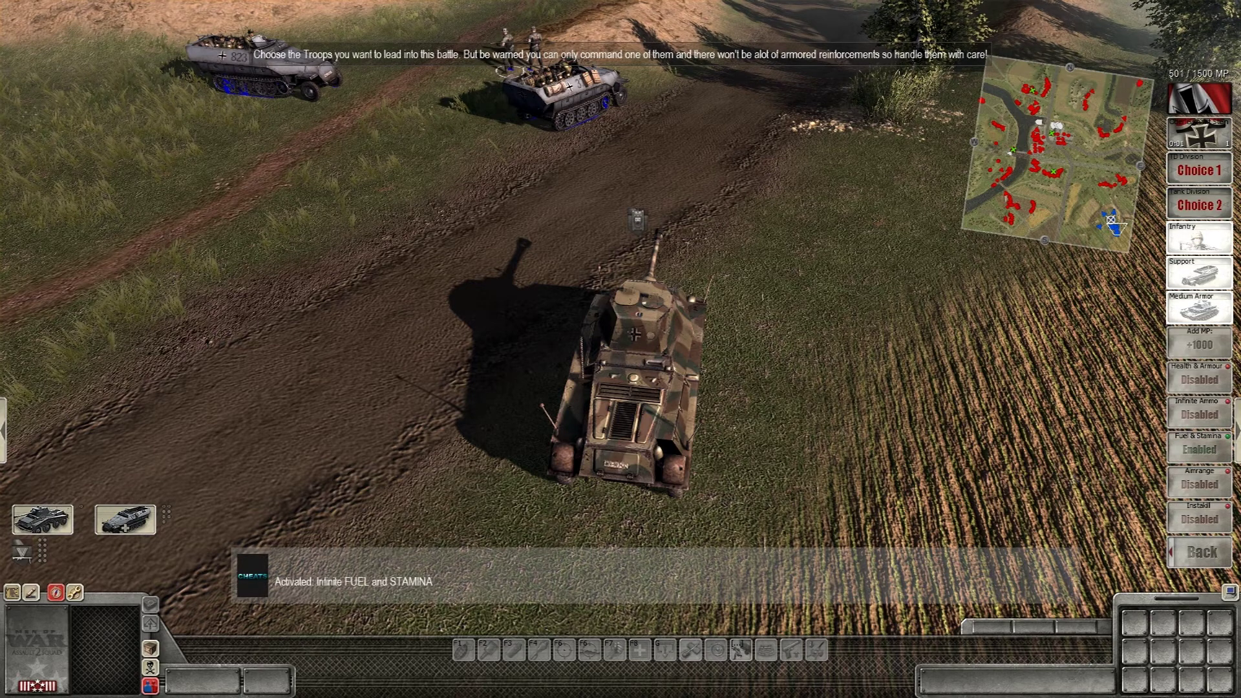
Drive the Puma under direct control, turning left and forward, then release it
left_click(635, 388)
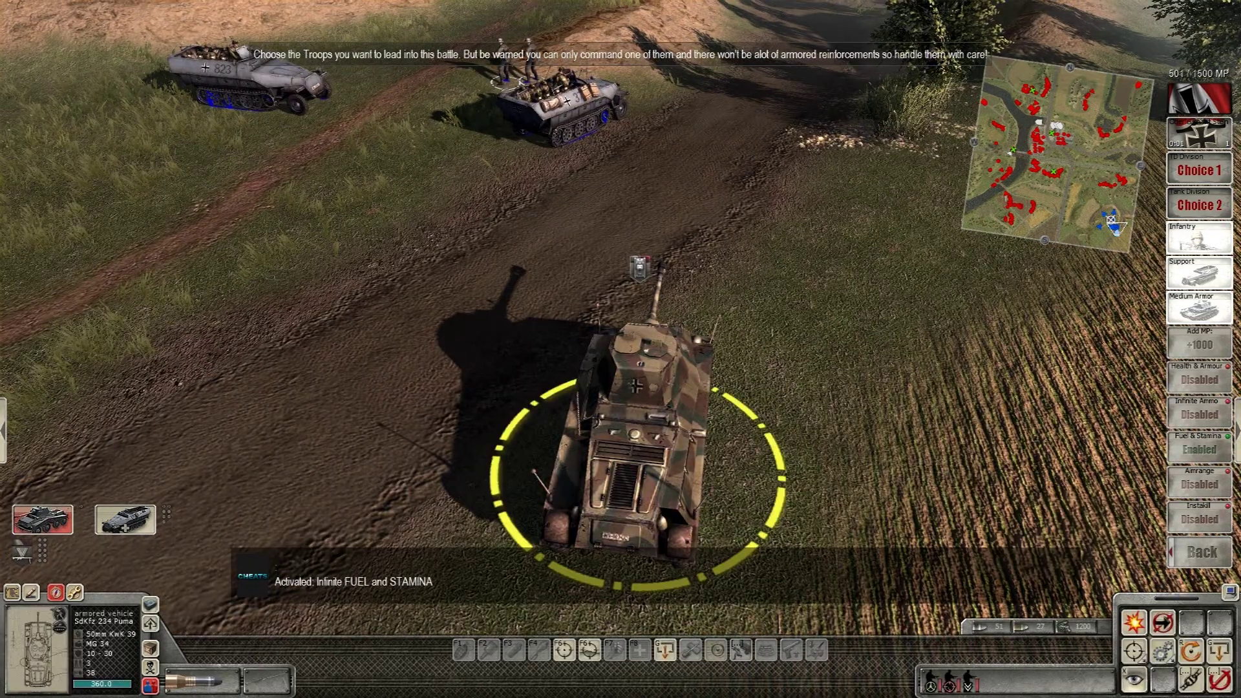
key("e")
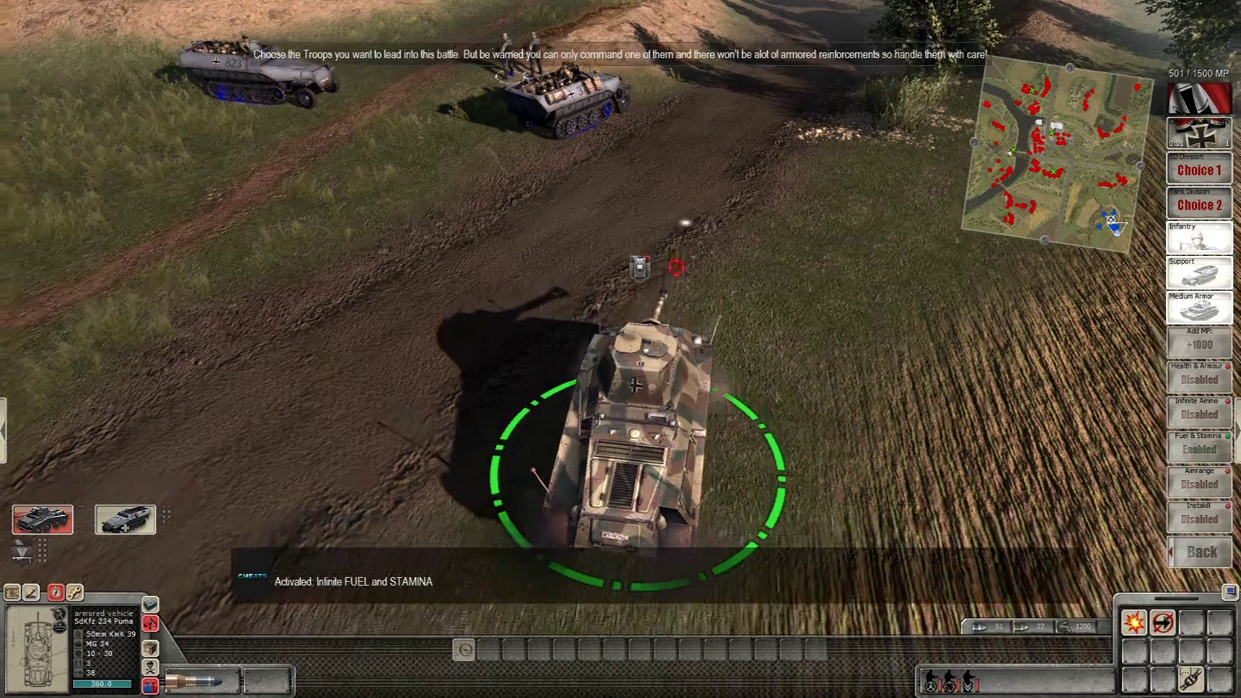
key("Left")
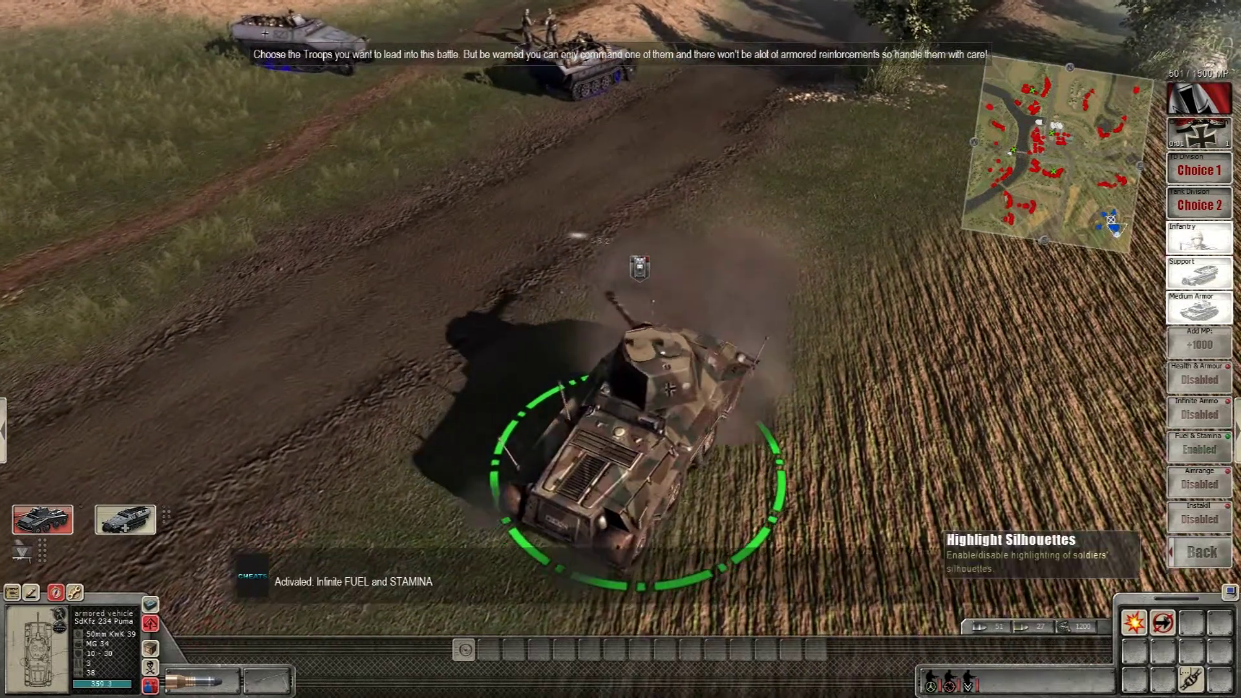
key("Up")
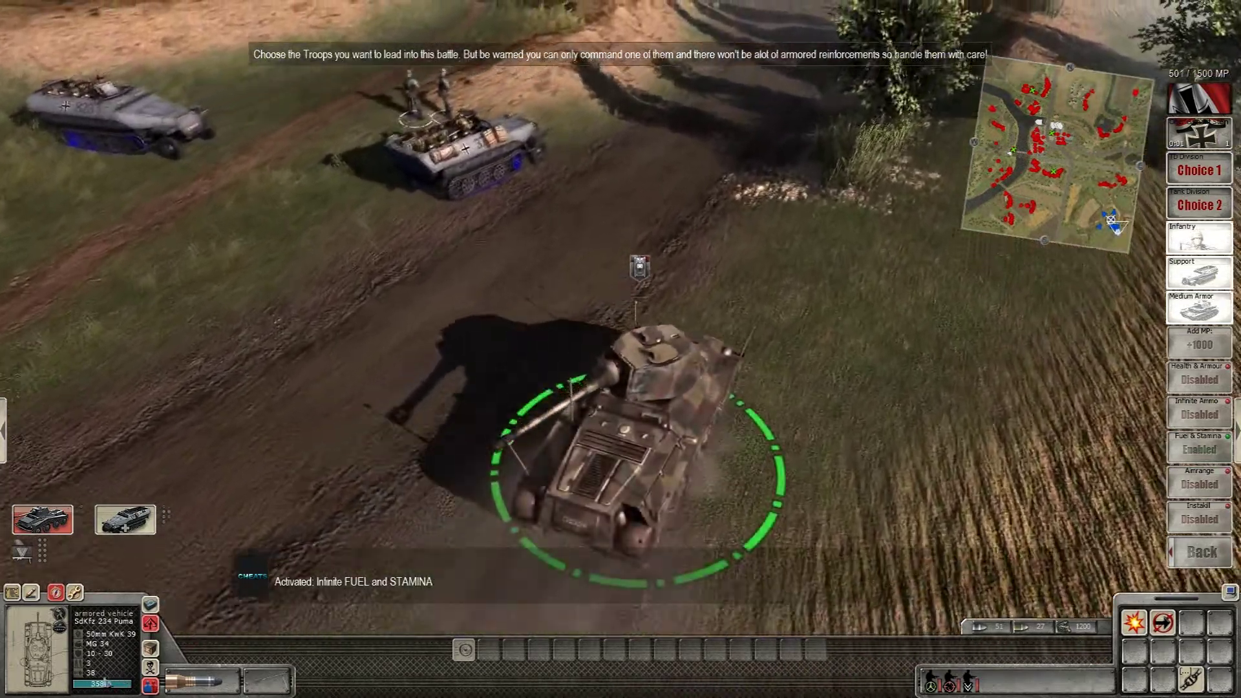
key("e")
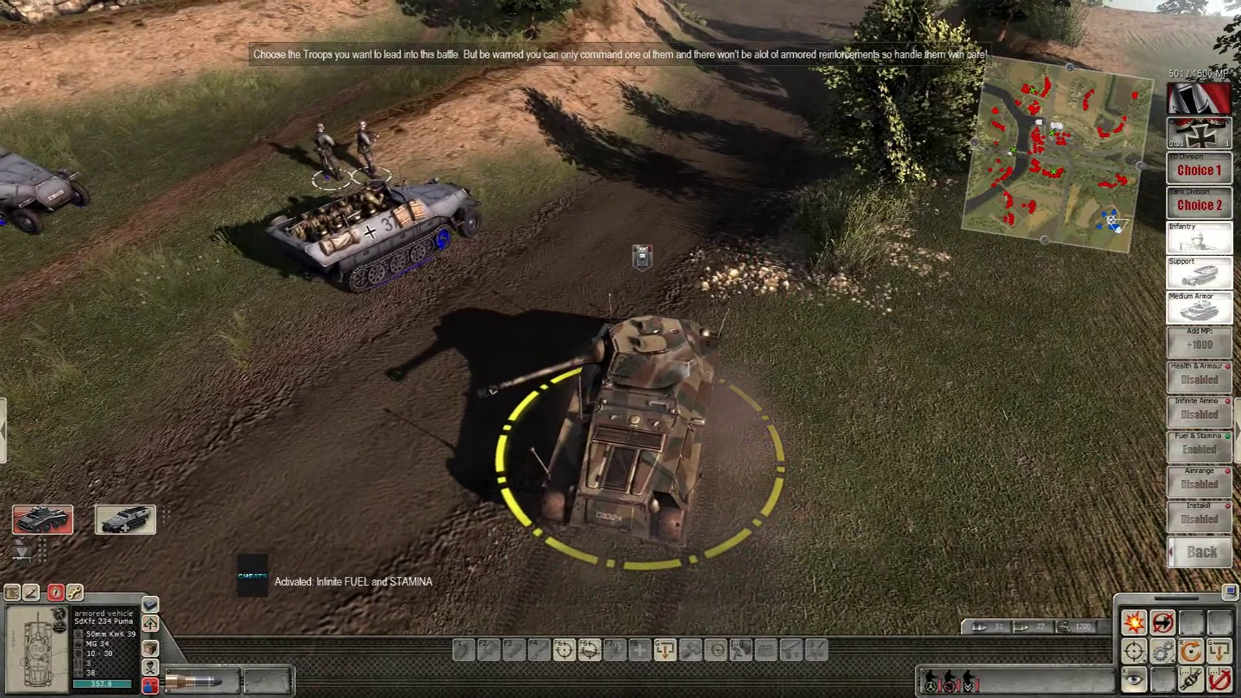
Switch the controlled player in the player settings, which disables the cheats
left_click(1200, 551)
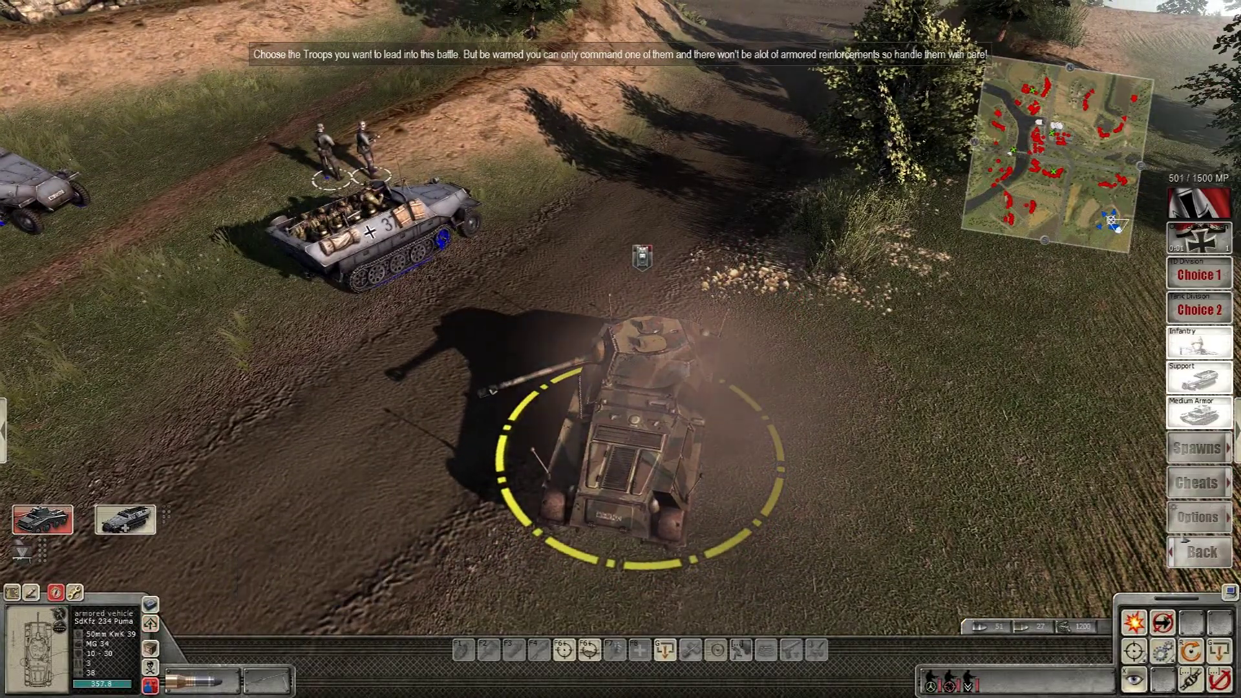
left_click(1197, 447)
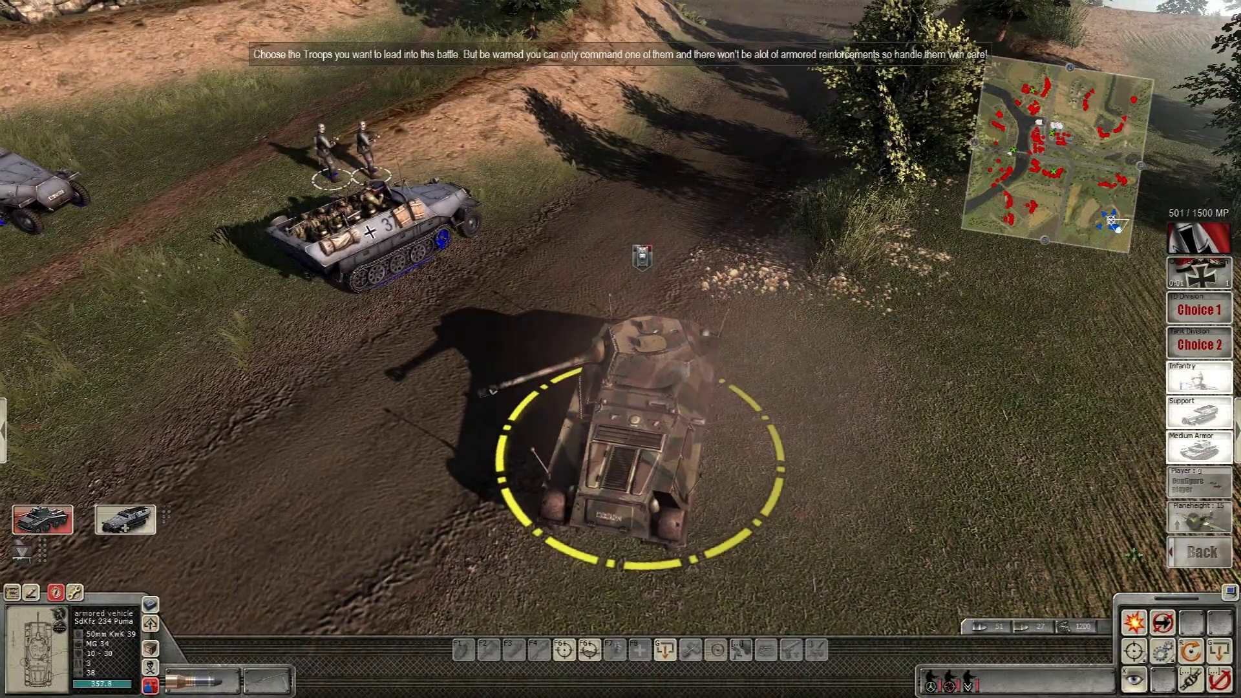
left_click(1194, 481)
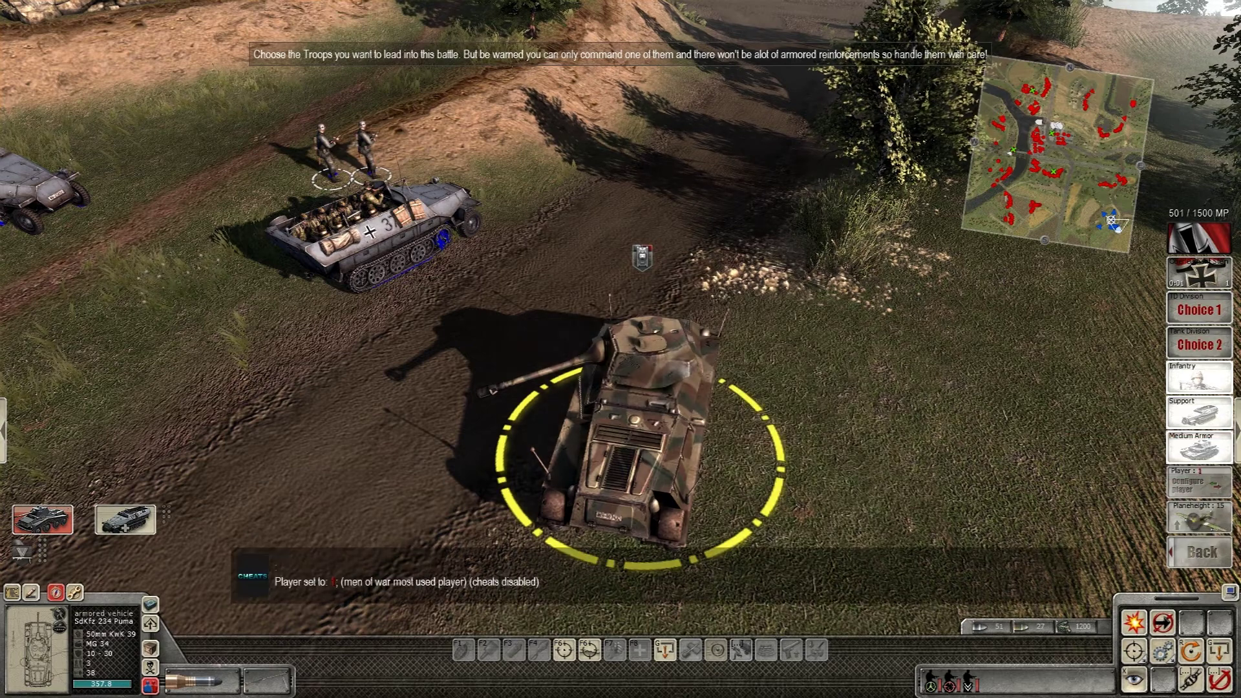
left_click(1201, 551)
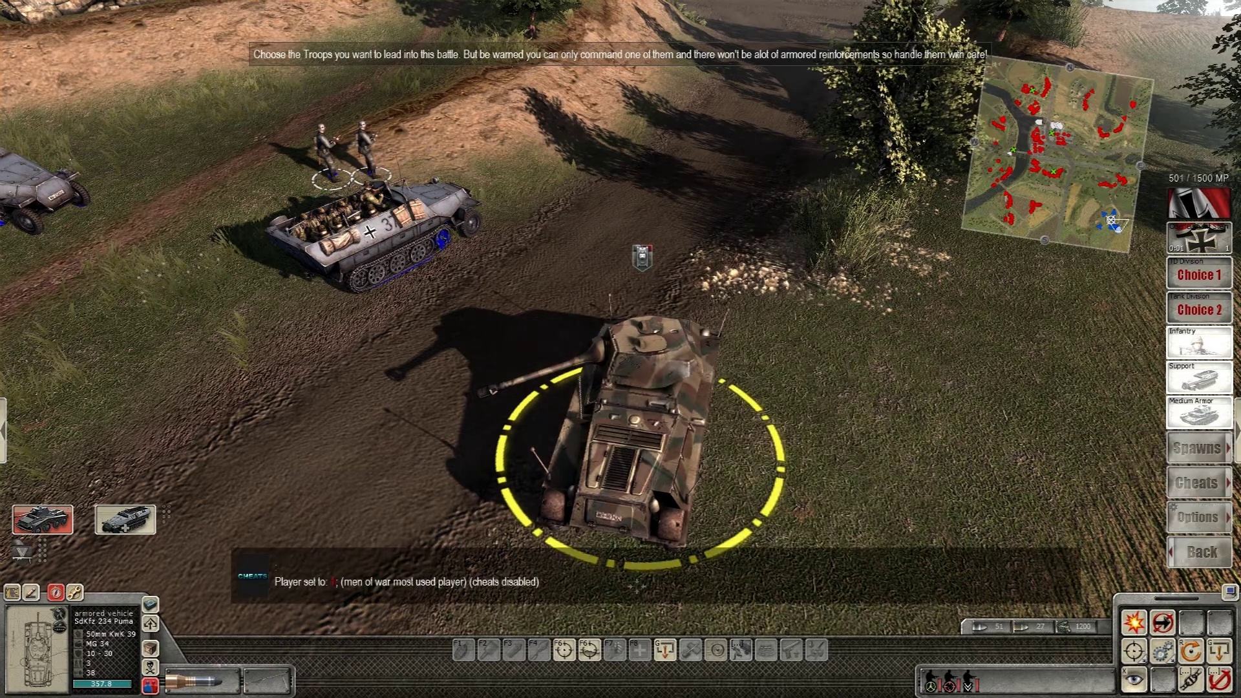
Turn Fuel & Stamina back on and order the Puma to drive elsewhere
left_click(1196, 482)
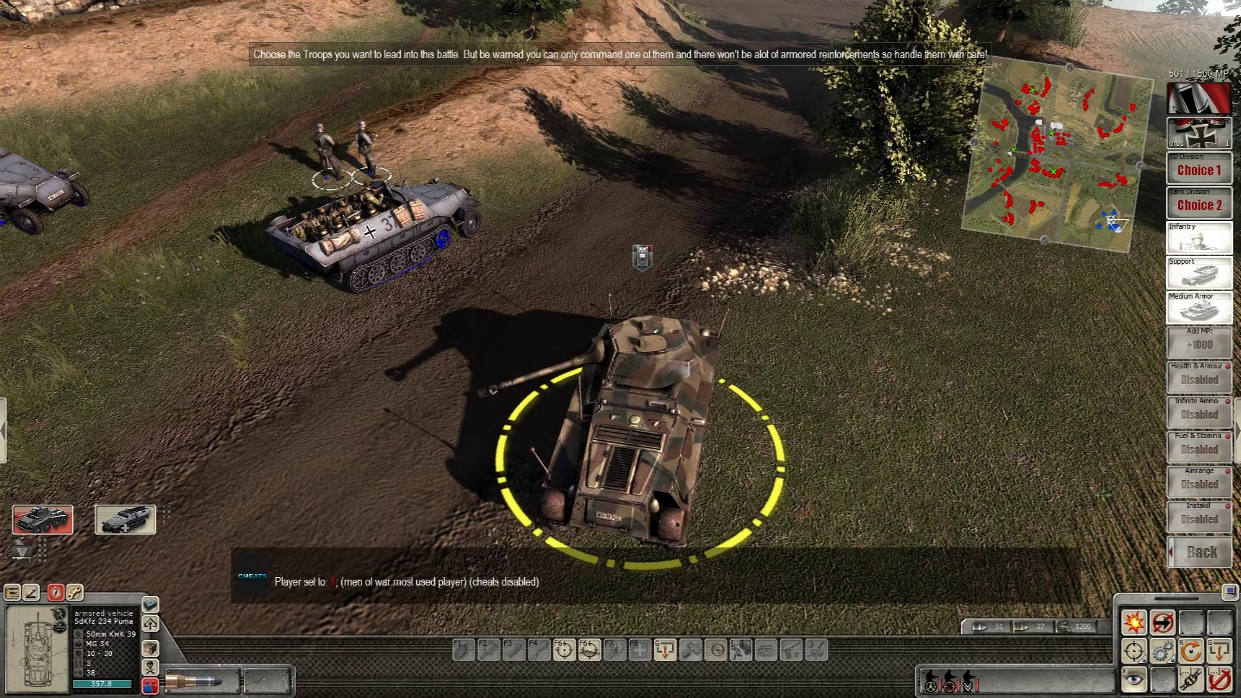
left_click(1200, 450)
right_click(698, 268)
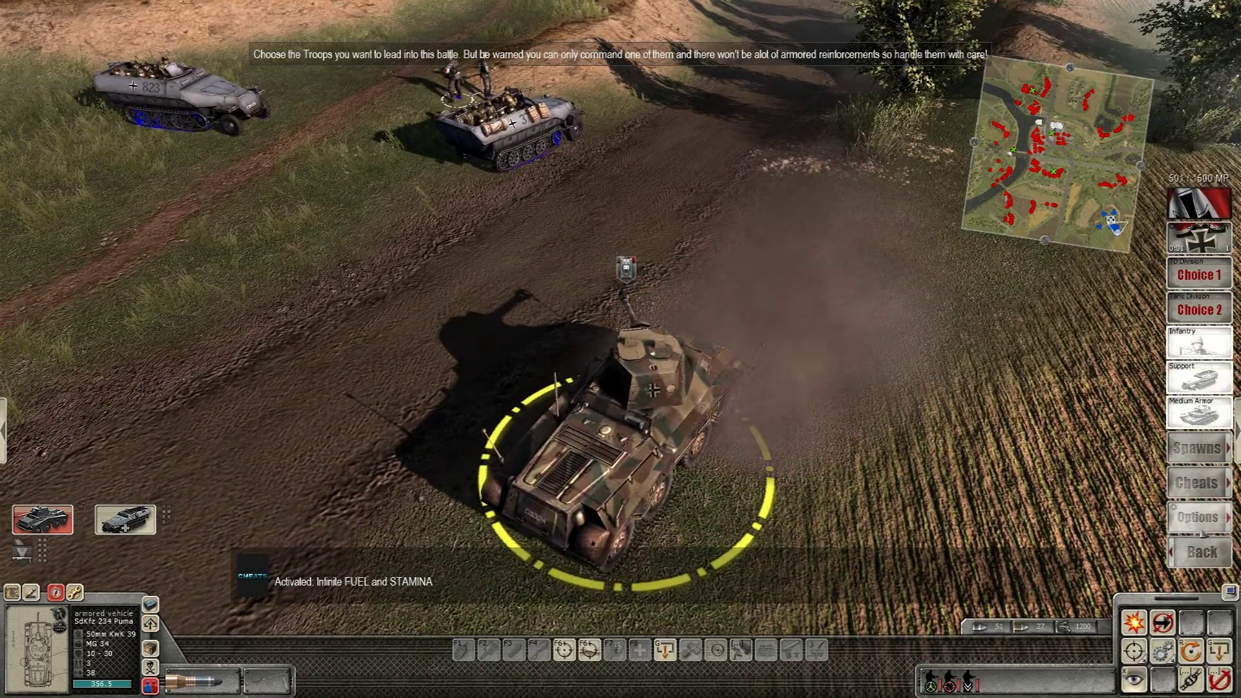
Set player 2, turn Fuel & Stamina on again, and send the Puma toward the railway
left_click(1199, 447)
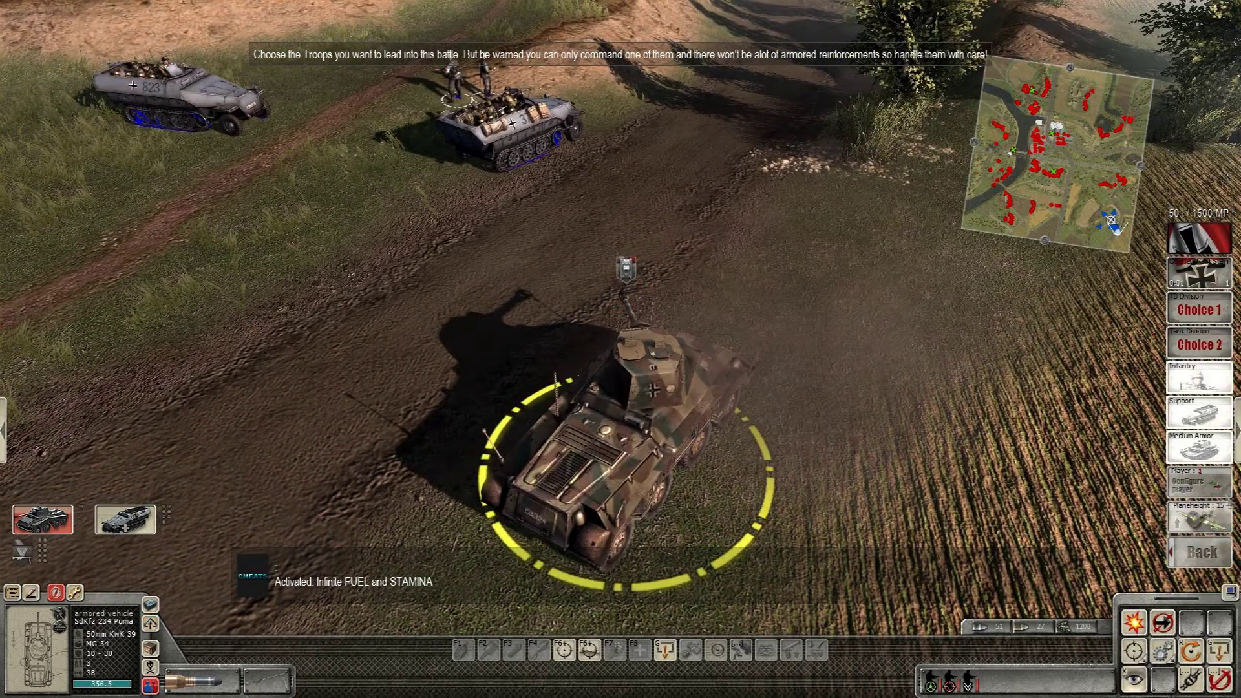
left_click(1194, 482)
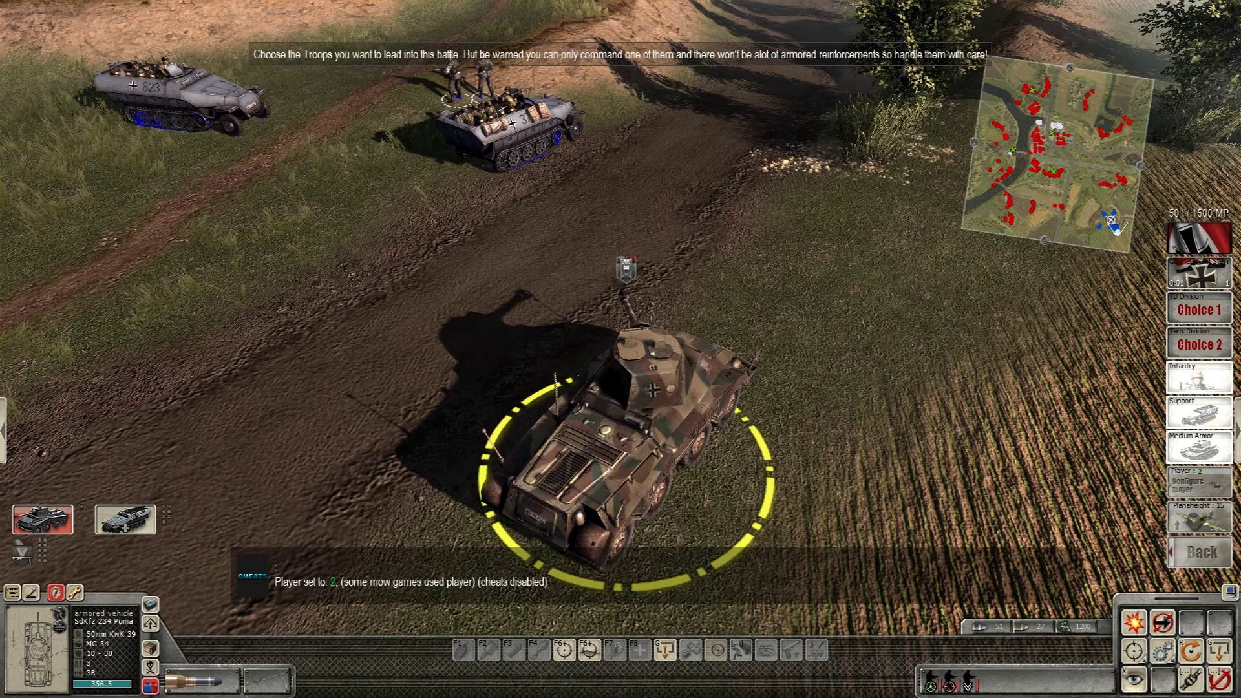
scroll(1200, 389, "down", 3)
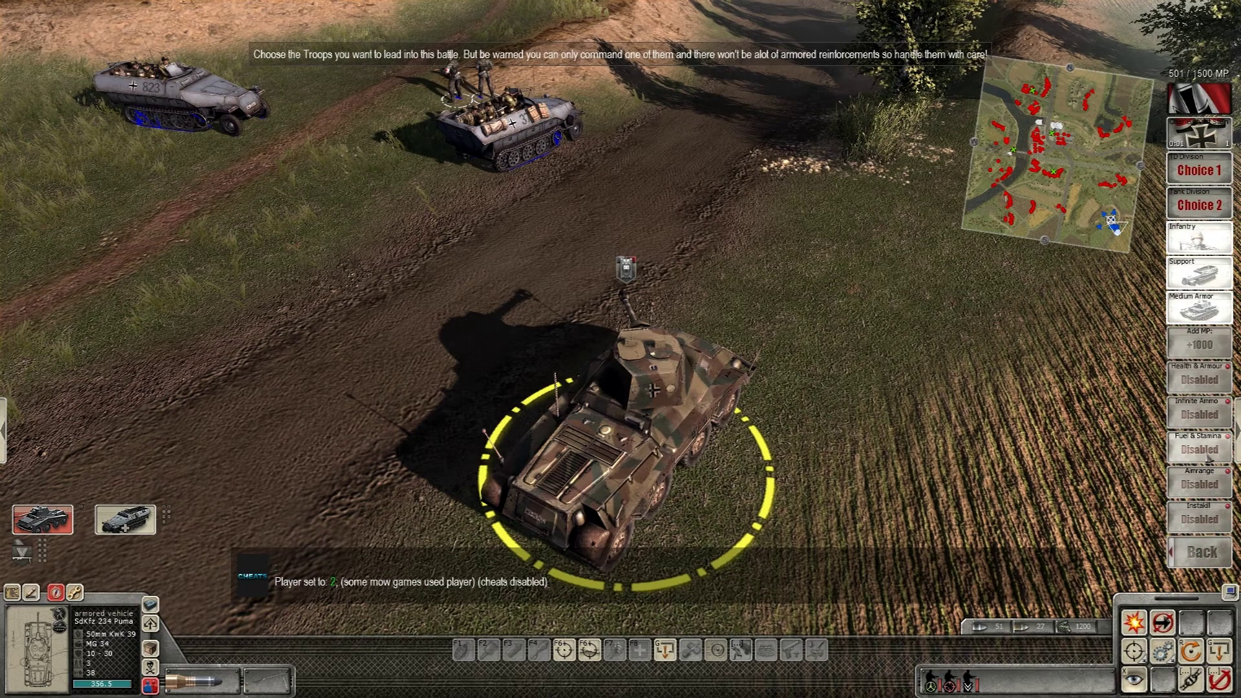
left_click(629, 437)
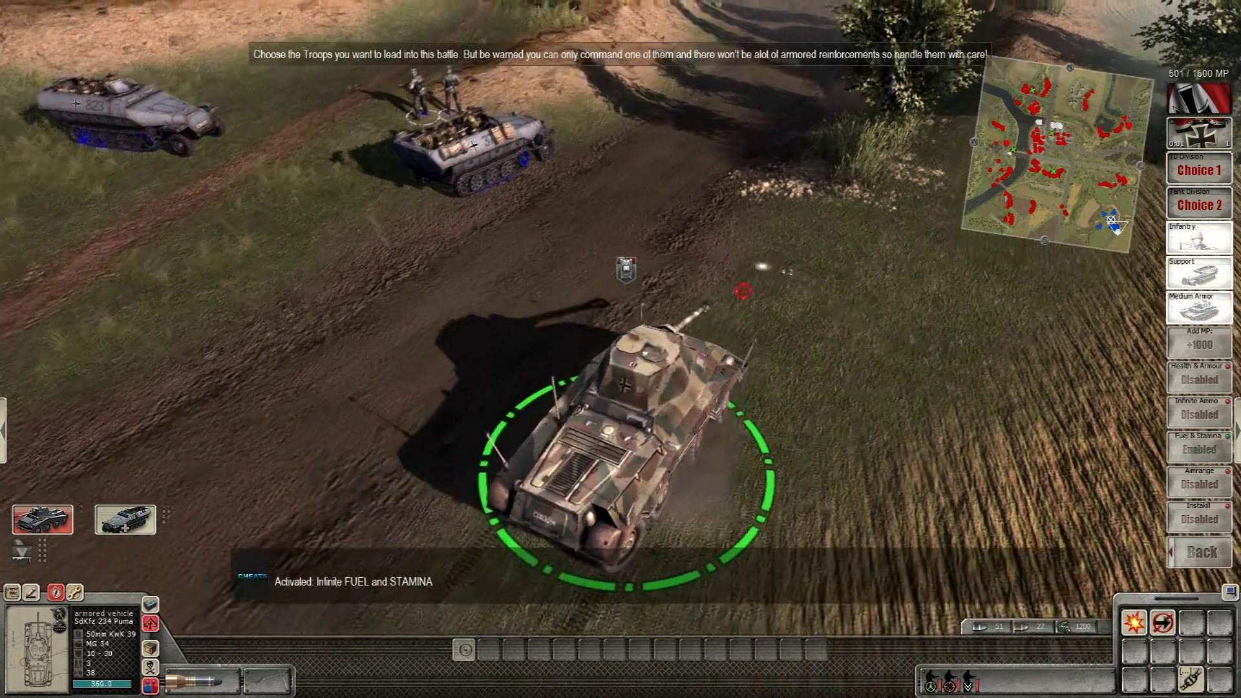
scroll(711, 293, "down", 5)
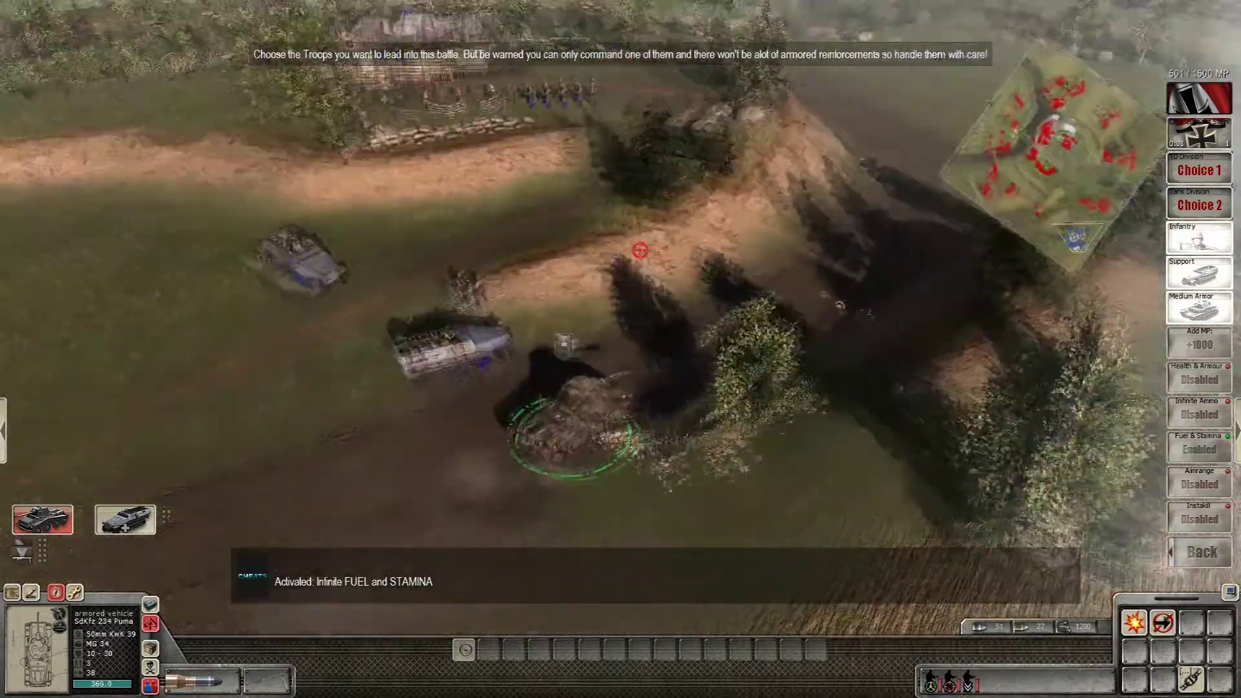
scroll(765, 264, "down", 4)
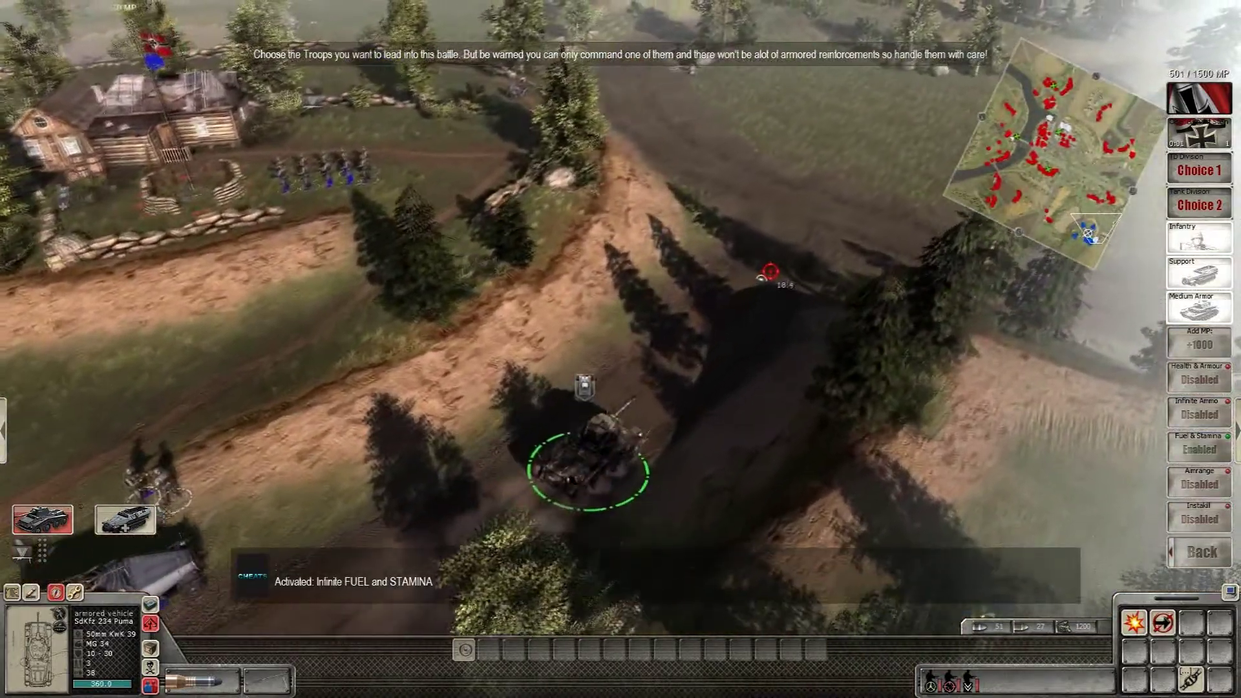
scroll(716, 281, "down", 4)
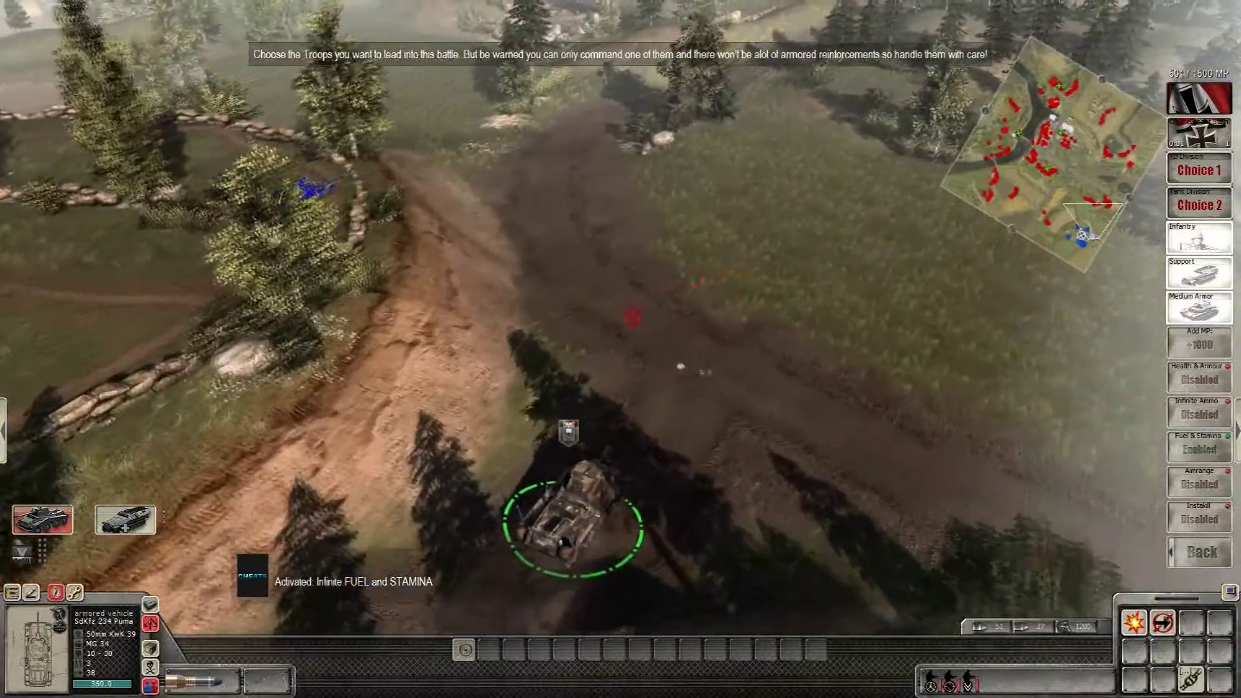
scroll(611, 272, "down", 4)
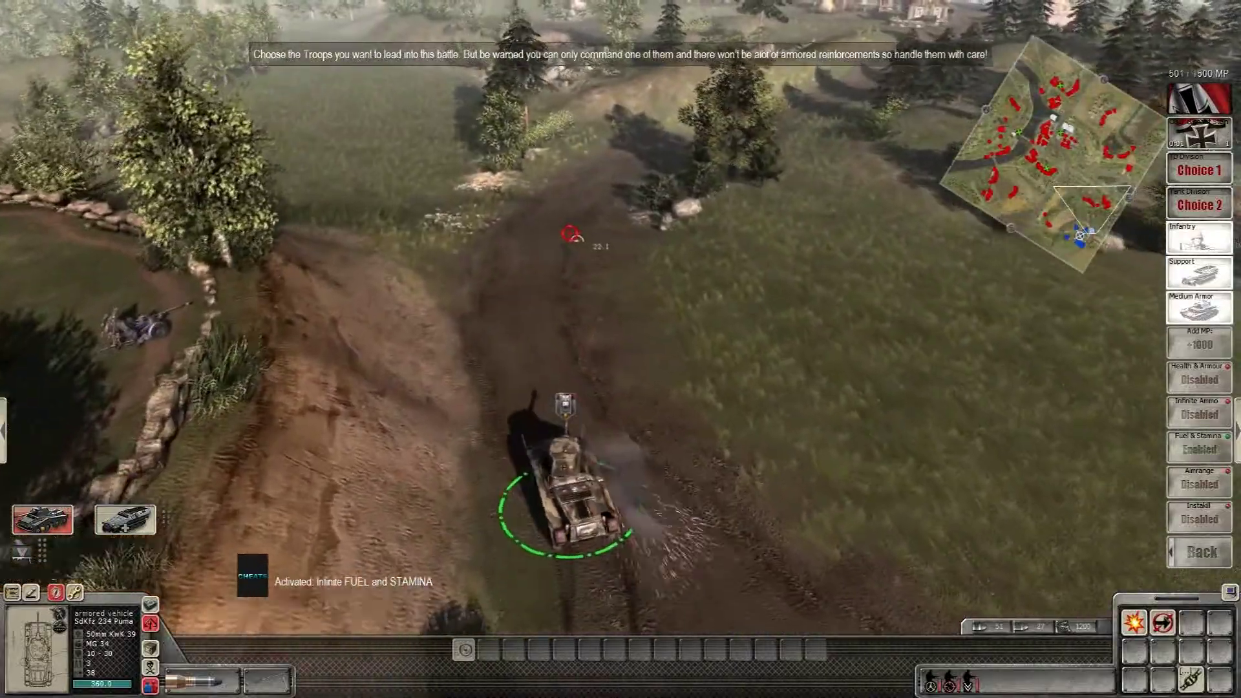
right_click(573, 235)
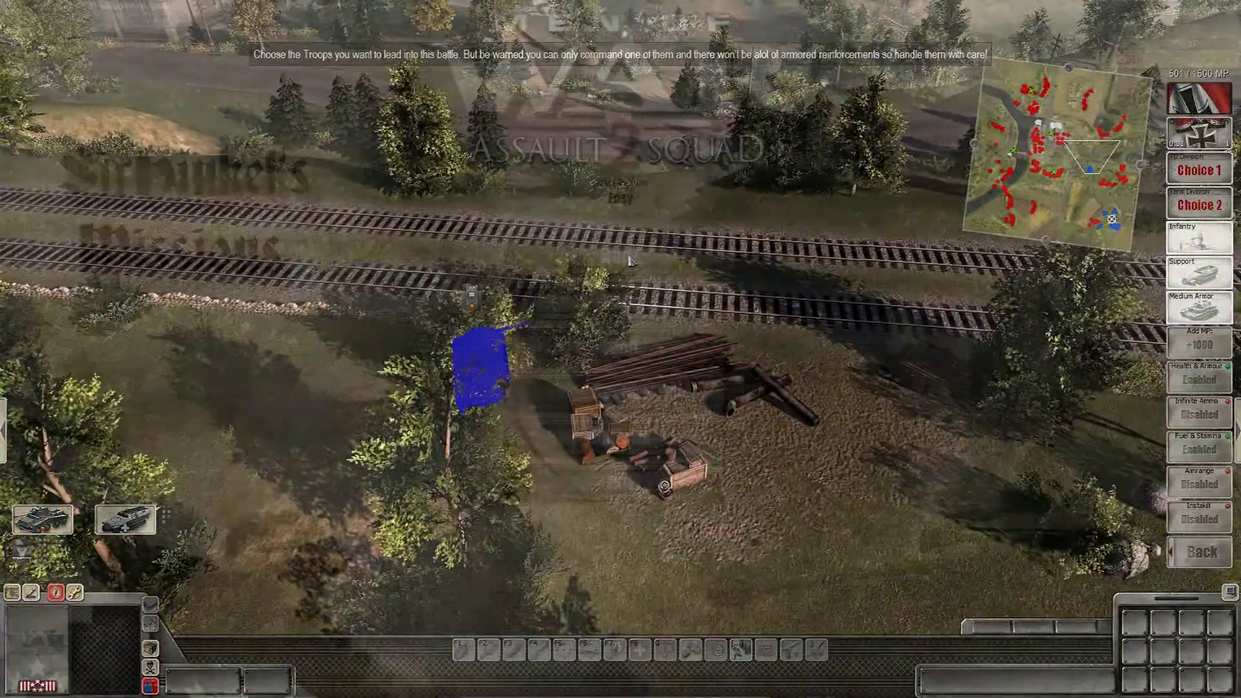
Pause with Esc, then choose and confirm Quit mission
key("Escape")
left_click(620, 390)
left_click(596, 394)
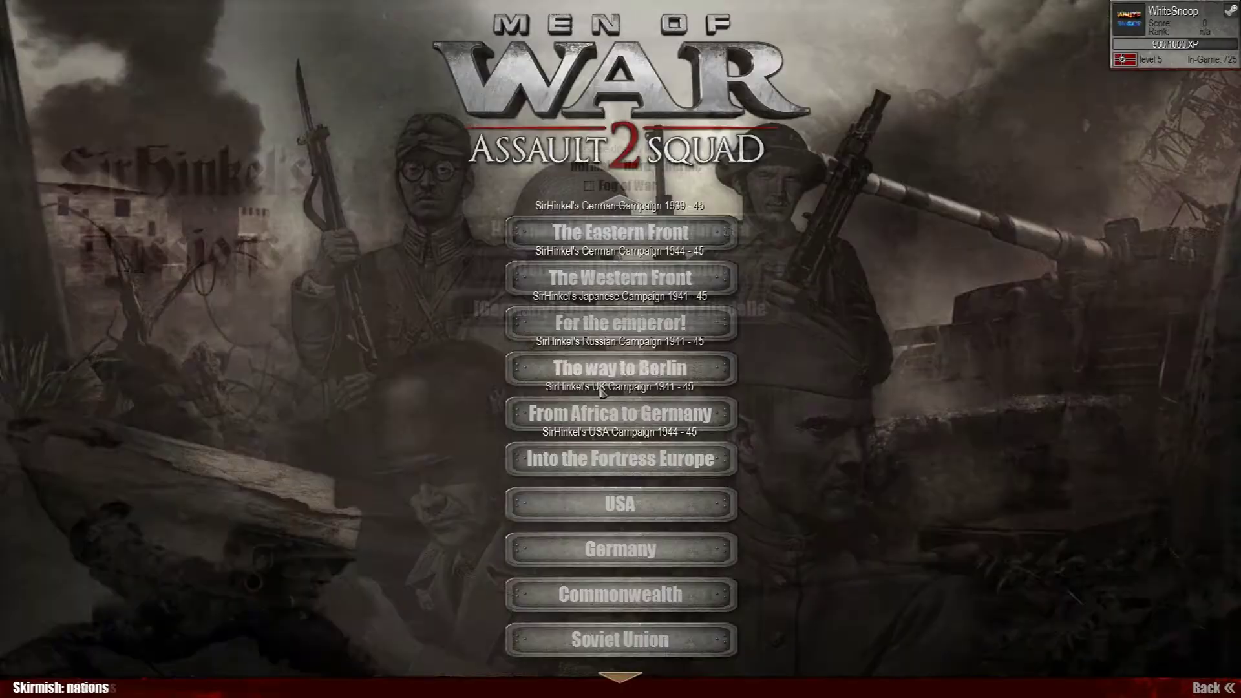